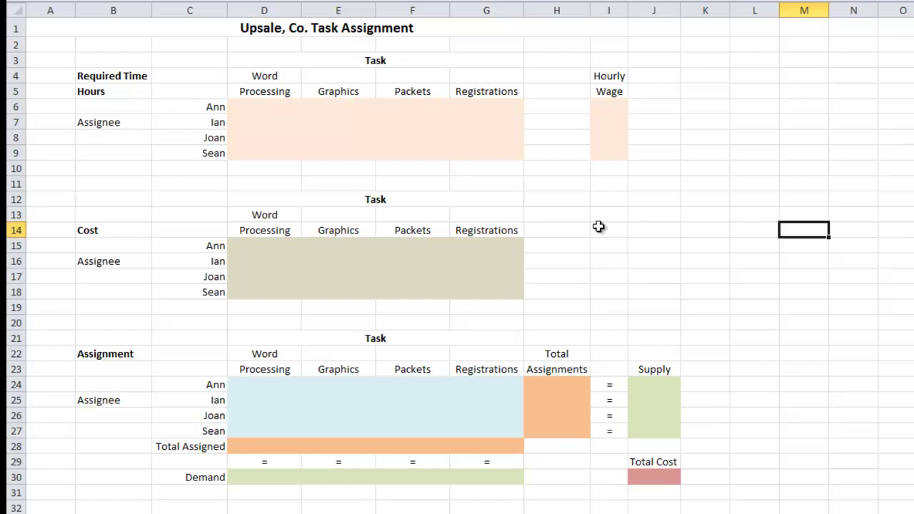
Check the range names assigned to I6:I9 and D6:G9 and review the workbook's defined names in the Name Manager.
{"action": "left_click_drag", "start_coordinate": [604, 127], "coordinate": [615, 173]}
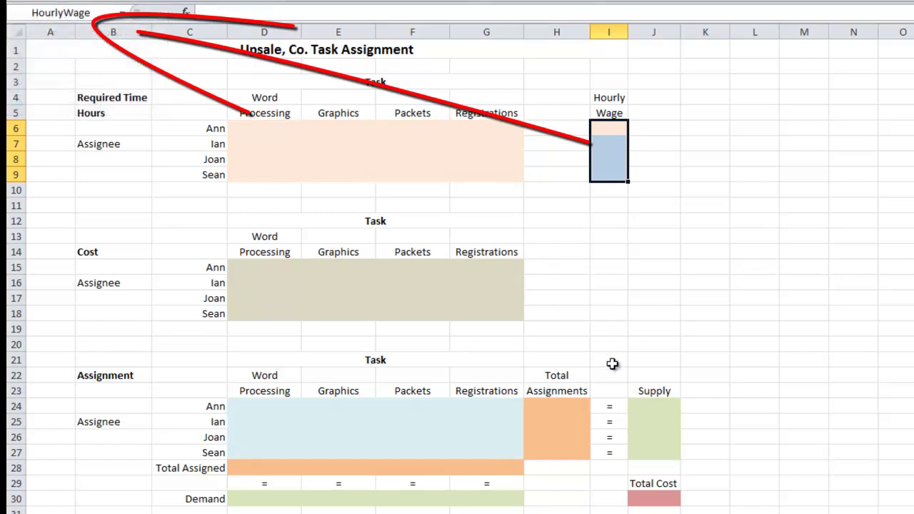
{"action": "mouse_move", "coordinate": [253, 128]}
{"action": "left_mouse_down"}
{"action": "mouse_move", "coordinate": [255, 173]}
{"action": "mouse_move", "coordinate": [482, 168]}
{"action": "left_mouse_up"}
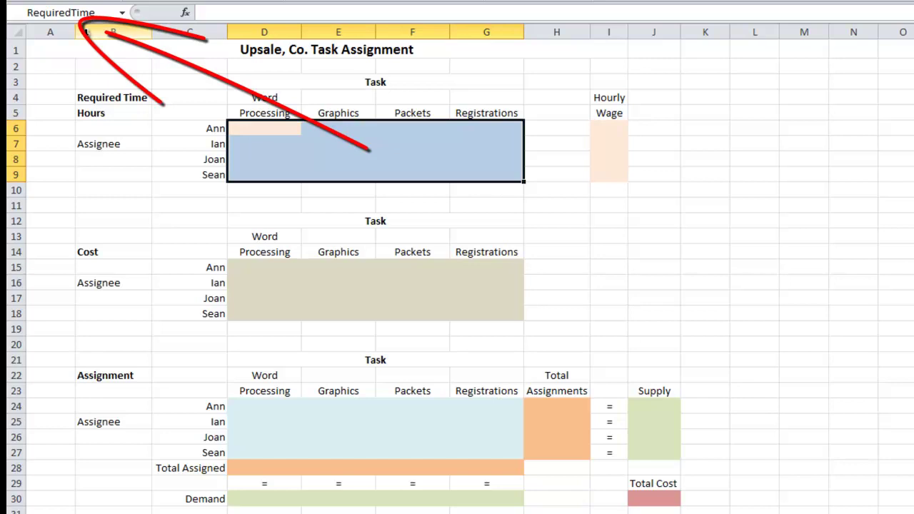
{"action": "left_click", "coordinate": [715, 130]}
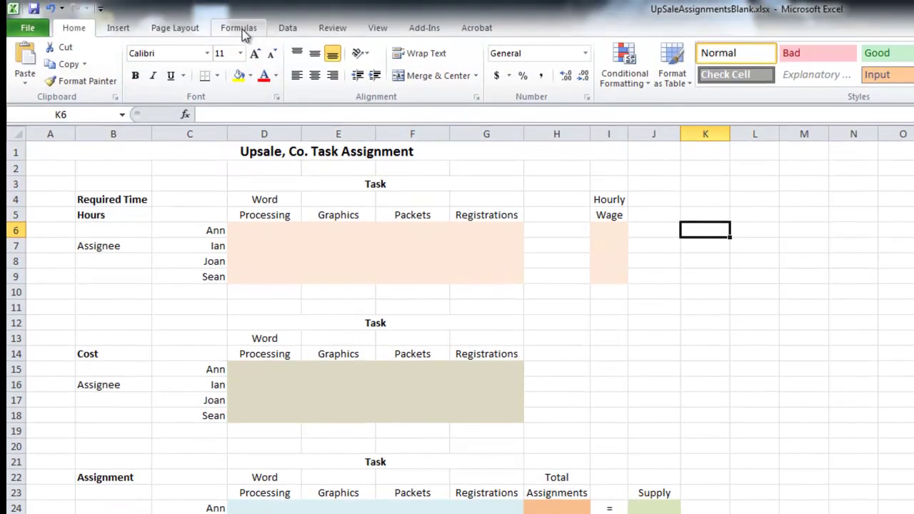
{"action": "left_click", "coordinate": [240, 29]}
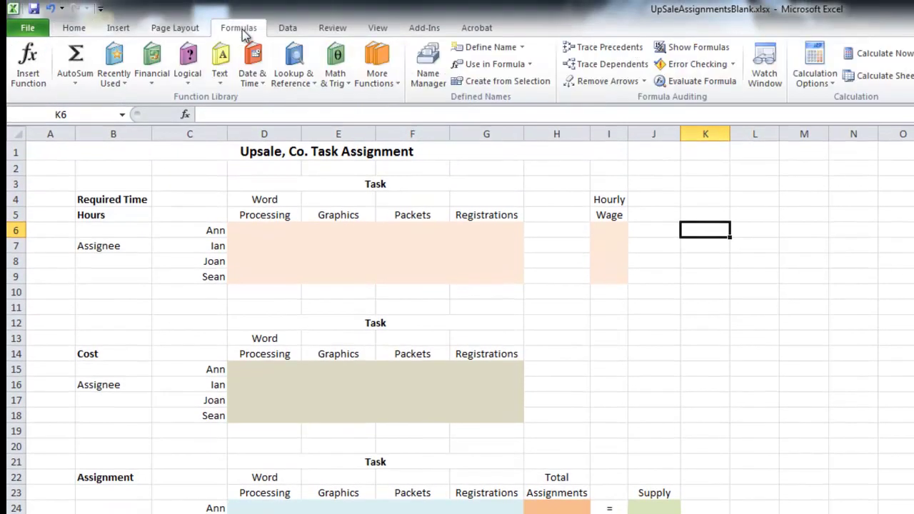
{"action": "left_click", "coordinate": [426, 75]}
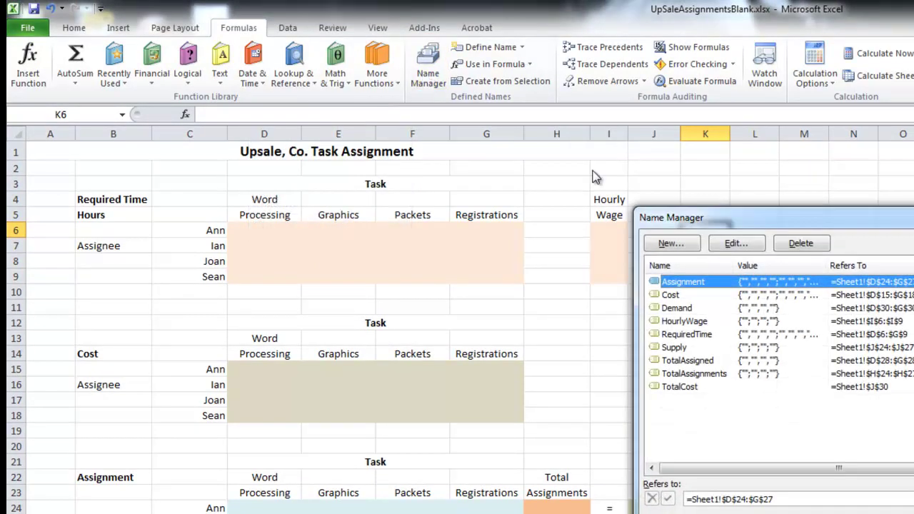
{"action": "left_click_drag", "start_coordinate": [826, 224], "coordinate": [393, 170]}
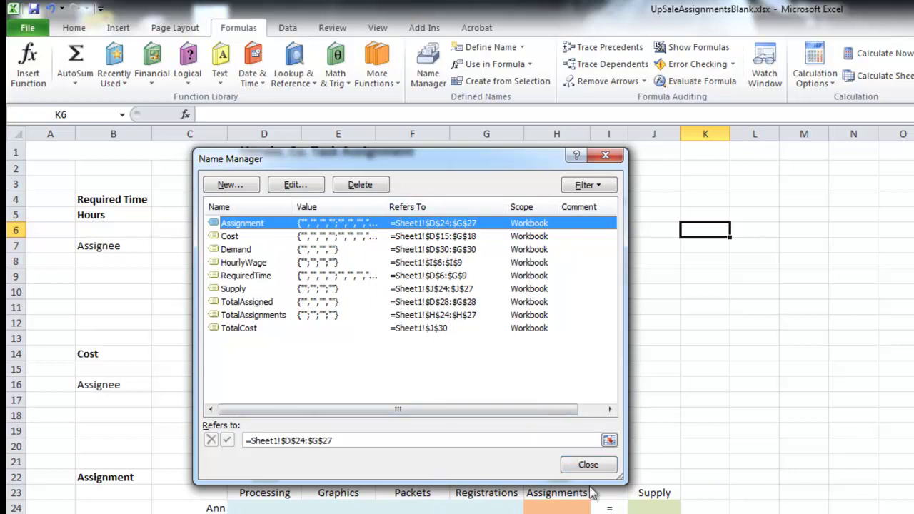
{"action": "left_click", "coordinate": [588, 465]}
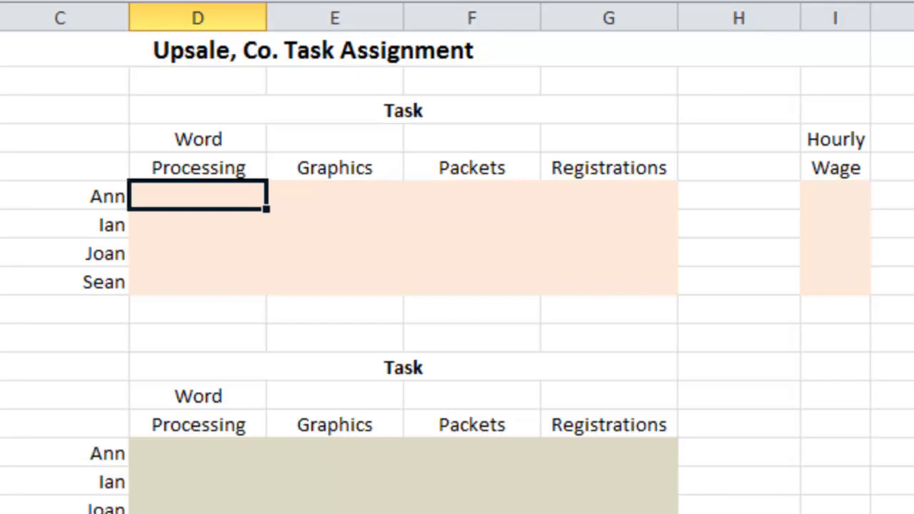
Enter the first assignee's required hours in D6:G6: 35 word processing, 41 graphics, 27 packets and 40 registrations.
{"action": "type", "text": "35"}
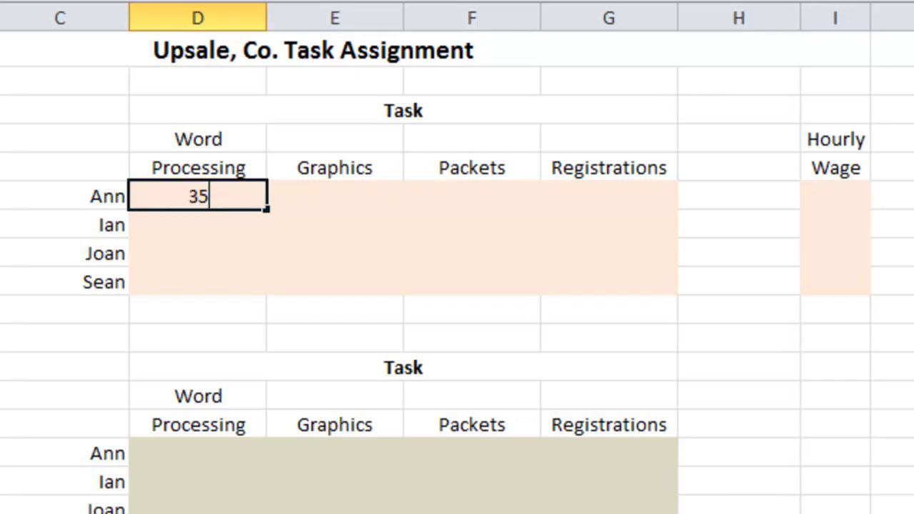
{"action": "key", "text": "Tab"}
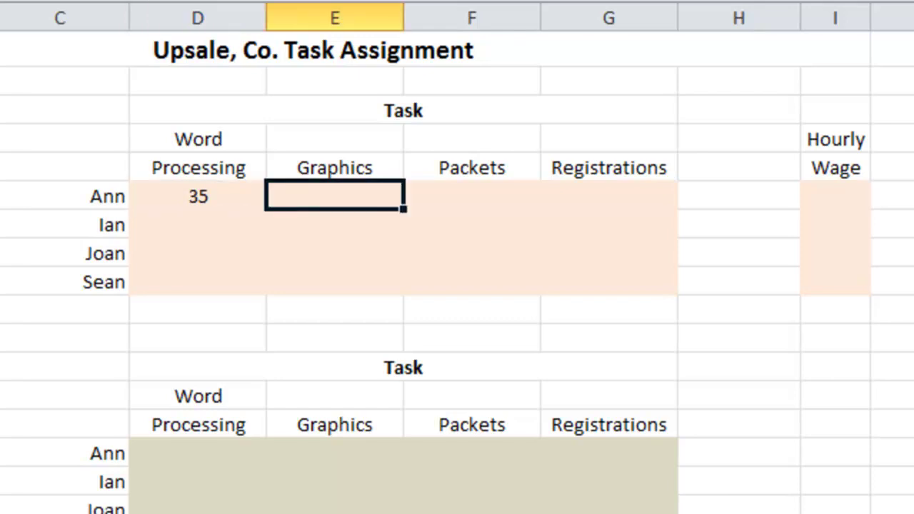
{"action": "type", "text": "41"}
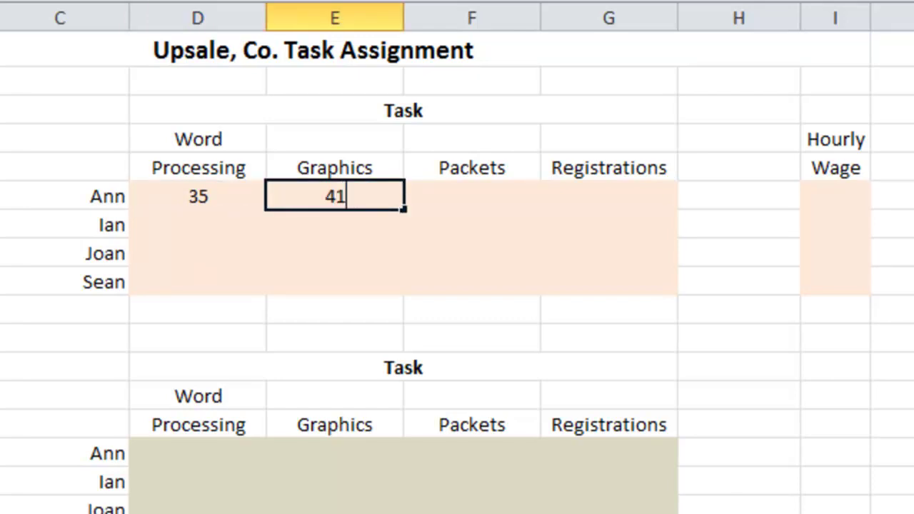
{"action": "key", "text": "Tab"}
{"action": "type", "text": "27"}
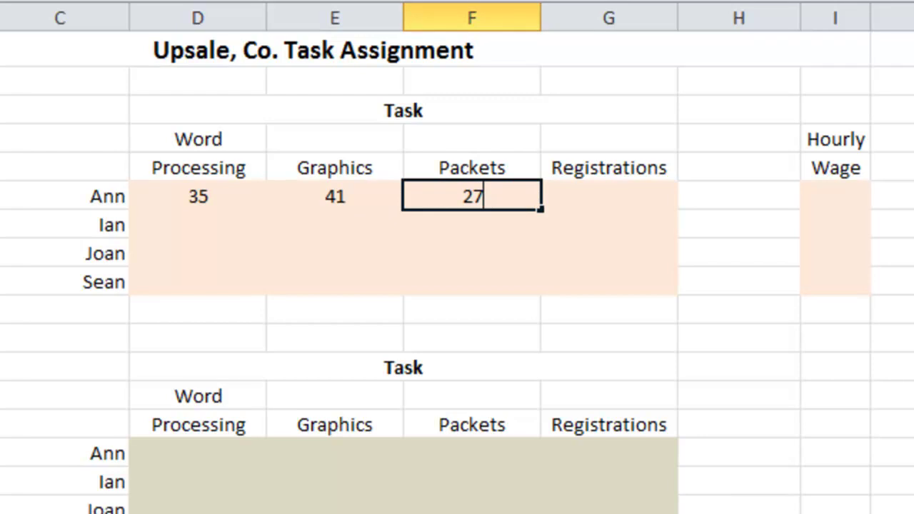
{"action": "key", "text": "Tab"}
{"action": "type", "text": "40"}
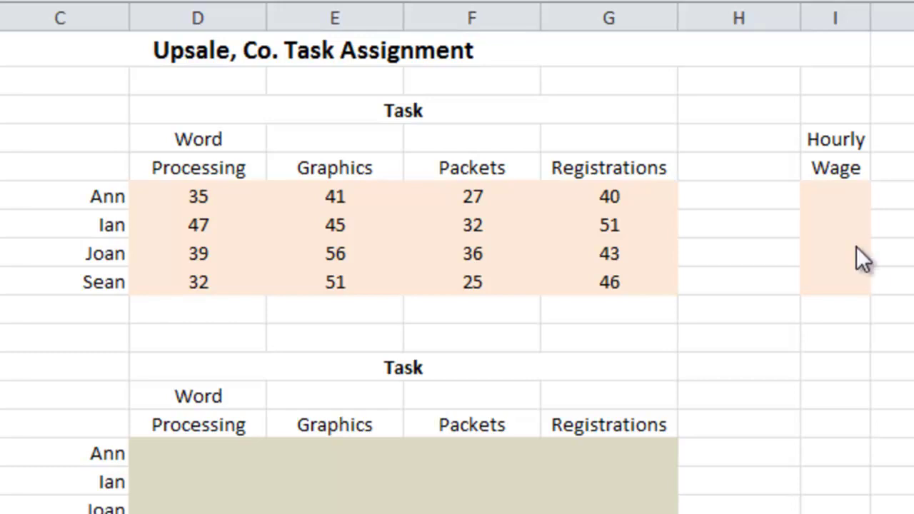
Enter hourly wages of 14, 12 and 13 for the first three assignees in I6:I8.
{"action": "left_click", "coordinate": [826, 198]}
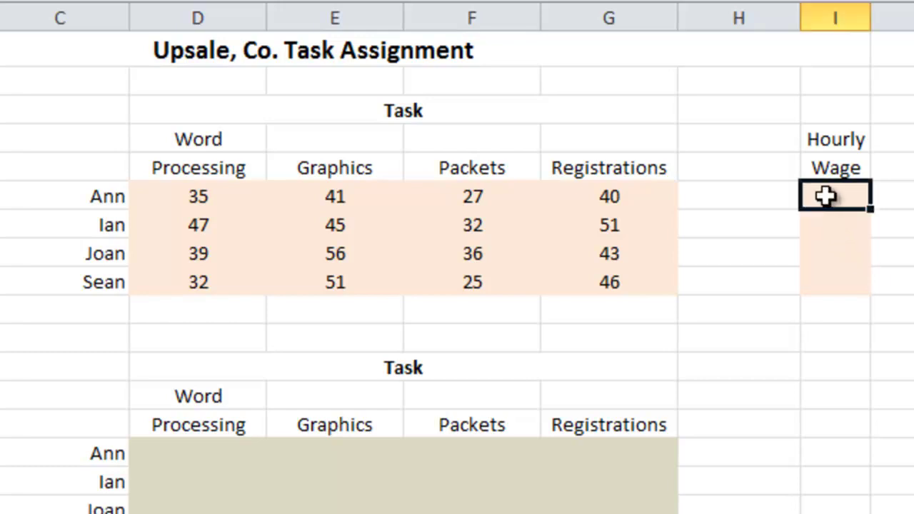
{"action": "type", "text": "14"}
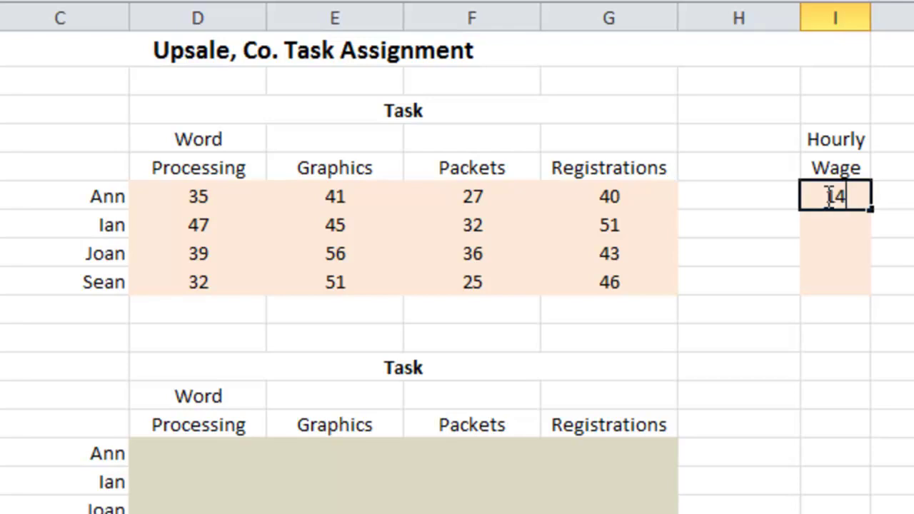
{"action": "key", "text": "Return"}
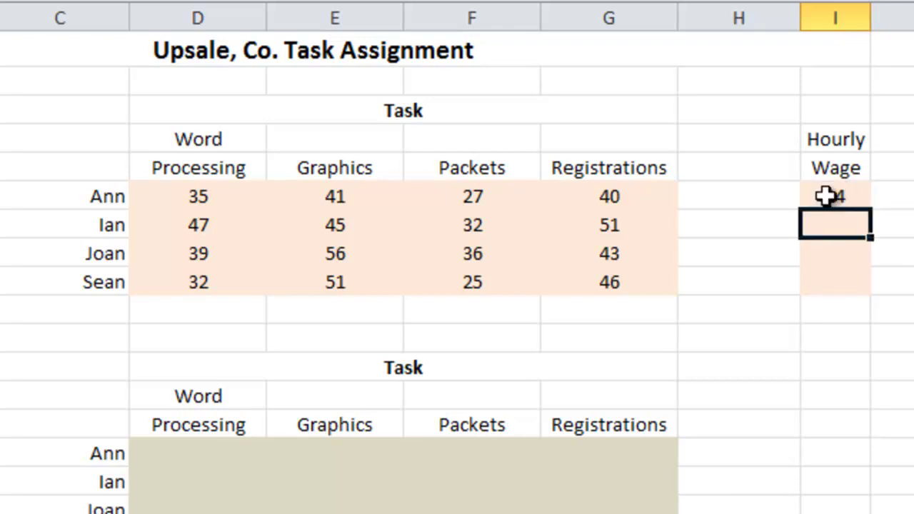
{"action": "type", "text": "12"}
{"action": "key", "text": "Return"}
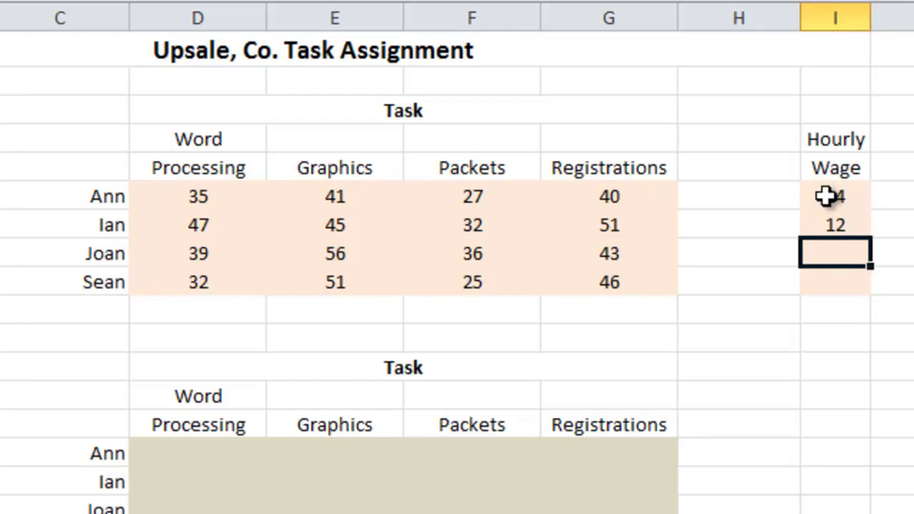
{"action": "type", "text": "13"}
{"action": "key", "text": "Return"}
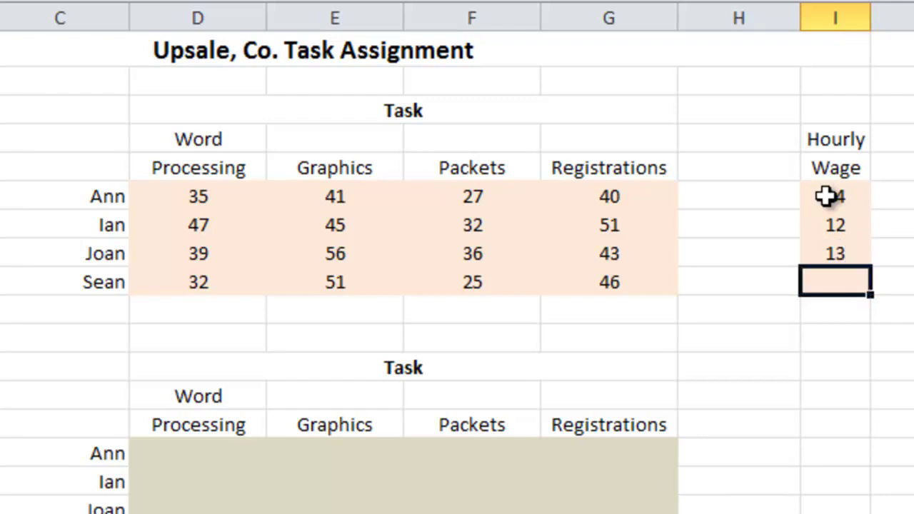
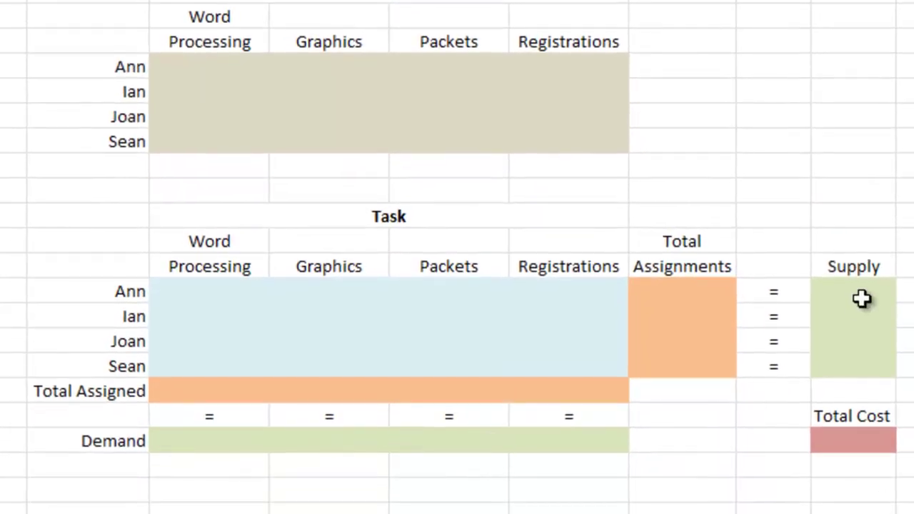
Set the supply to 1 for each of the four assignees in J24:J27.
{"action": "left_click", "coordinate": [862, 289]}
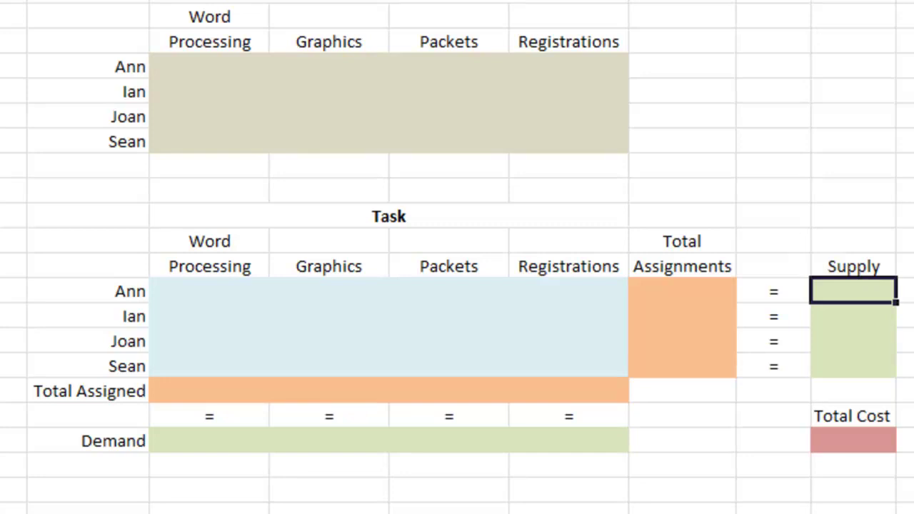
{"action": "type", "text": "1"}
{"action": "key", "text": "Return"}
{"action": "type", "text": "1"}
{"action": "key", "text": "Return"}
{"action": "type", "text": "1"}
{"action": "key", "text": "Return"}
{"action": "type", "text": "1"}
{"action": "key", "text": "Return"}
Set the demand to 1 for each of the four tasks in D30:G30.
{"action": "left_click", "coordinate": [208, 444]}
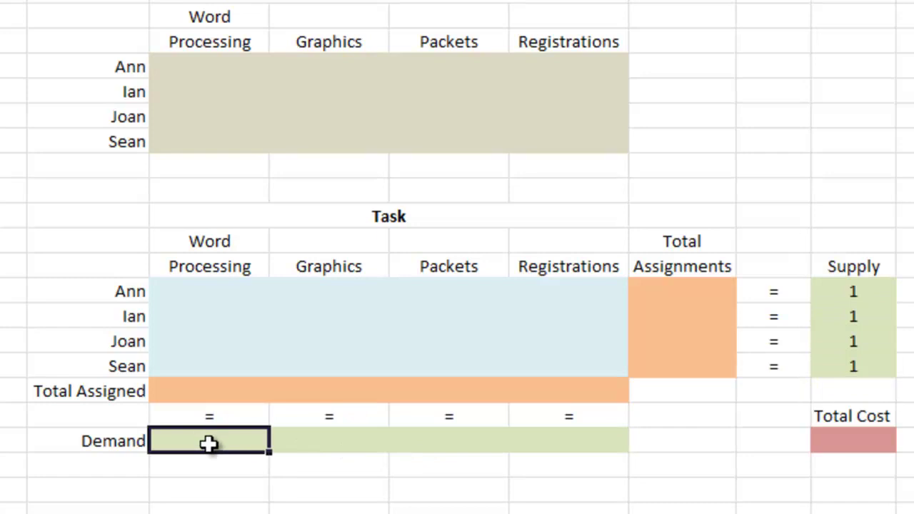
{"action": "type", "text": "1"}
{"action": "key", "text": "Tab"}
{"action": "type", "text": "1"}
{"action": "key", "text": "Tab"}
{"action": "type", "text": "1"}
{"action": "key", "text": "Tab"}
{"action": "type", "text": "1"}
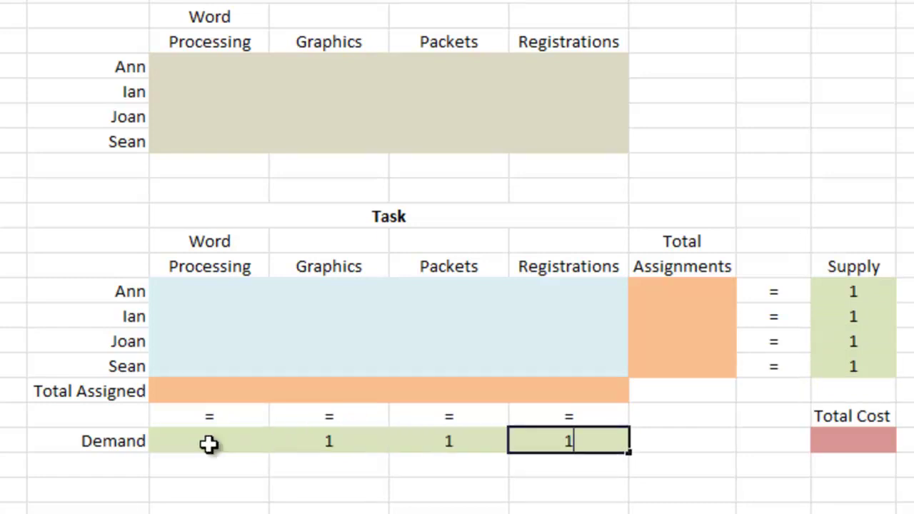
{"action": "key", "text": "Return"}
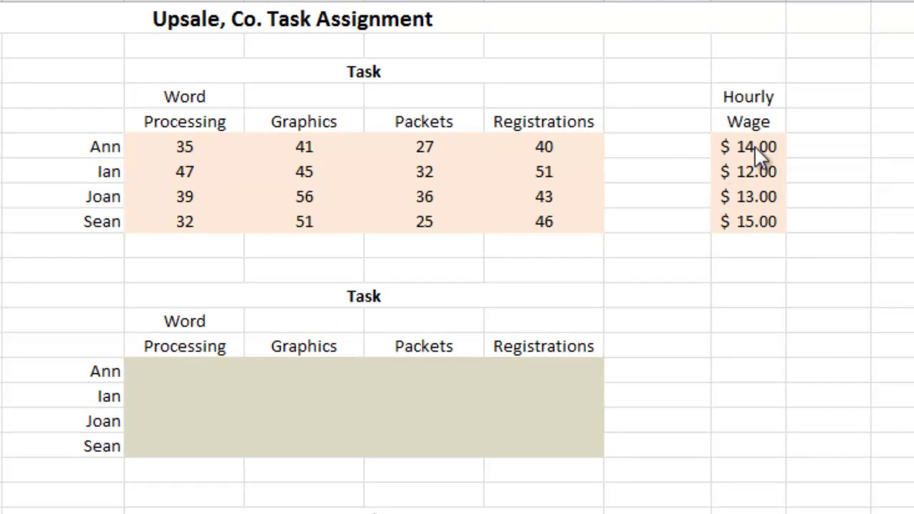
Calculate the first assignee's word processing cost in D15 with the formula =D6*$I$6, using an absolute reference to the hourly wage.
{"action": "left_click", "coordinate": [185, 369]}
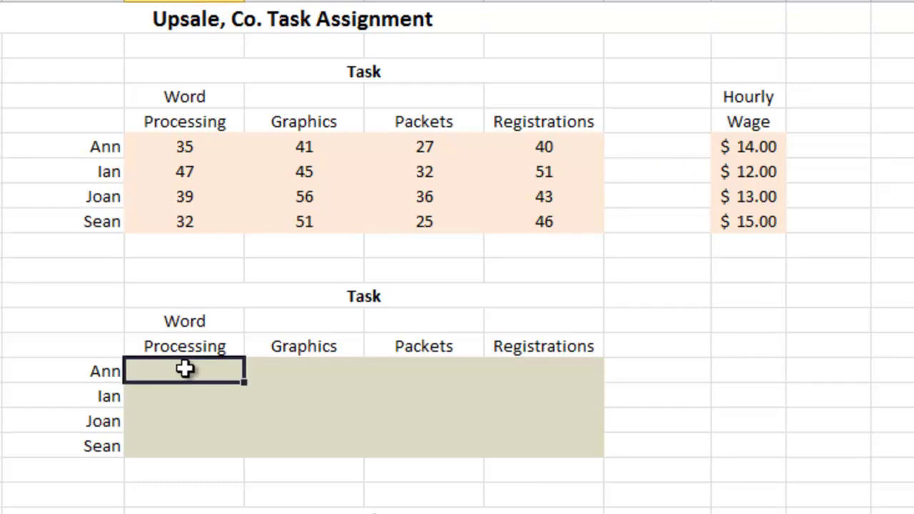
{"action": "left_click", "coordinate": [186, 149]}
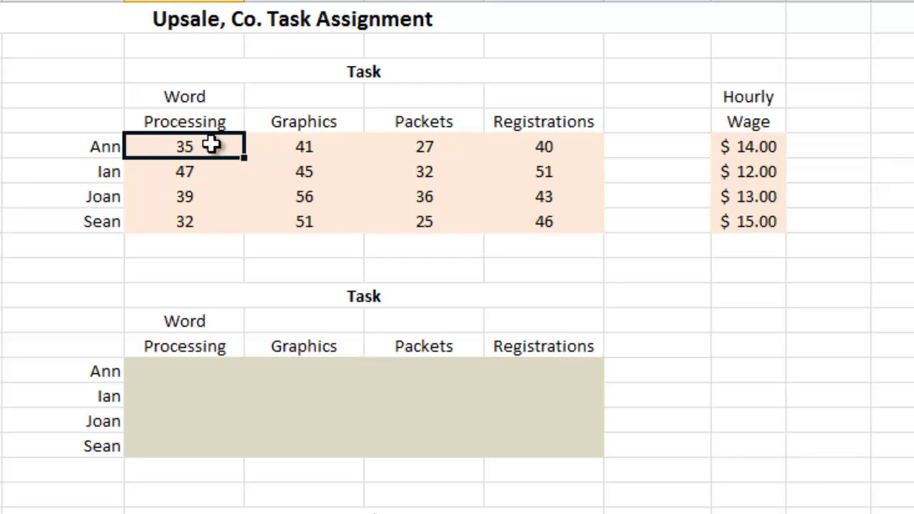
{"action": "left_click", "coordinate": [757, 153]}
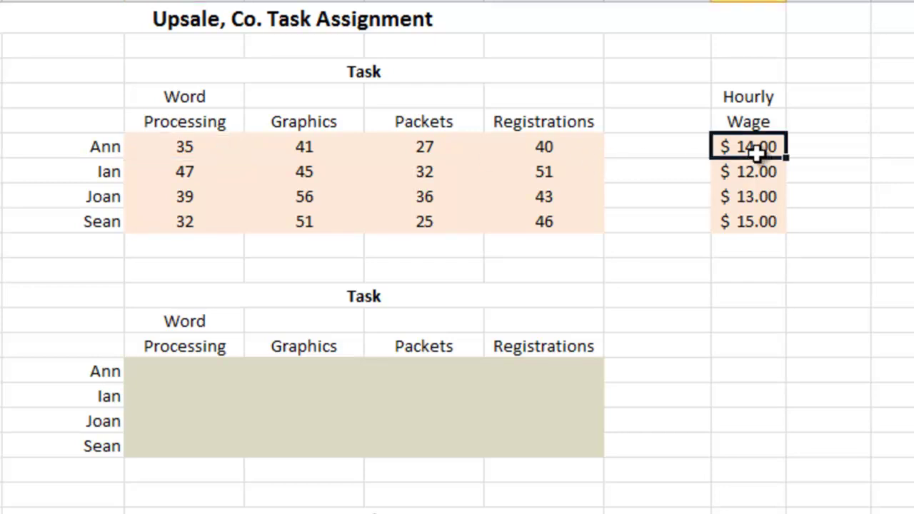
{"action": "left_click", "coordinate": [193, 369]}
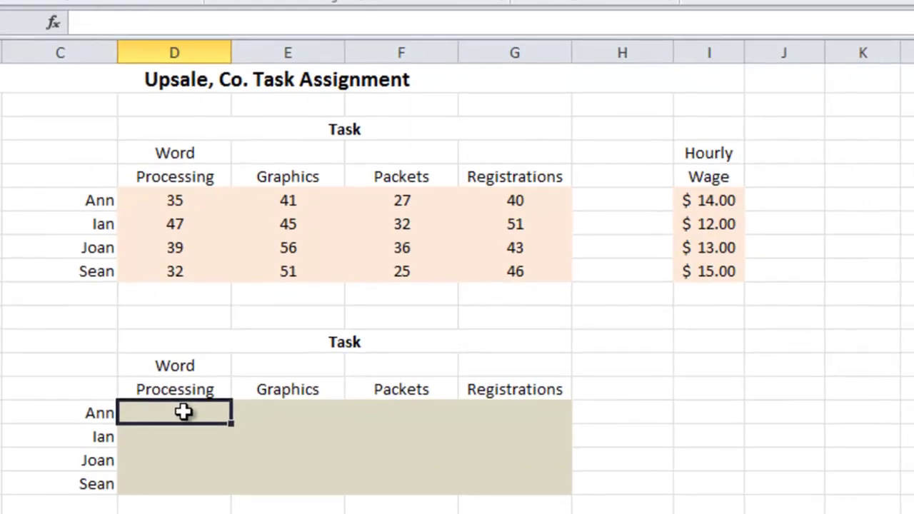
{"action": "left_click", "coordinate": [140, 22]}
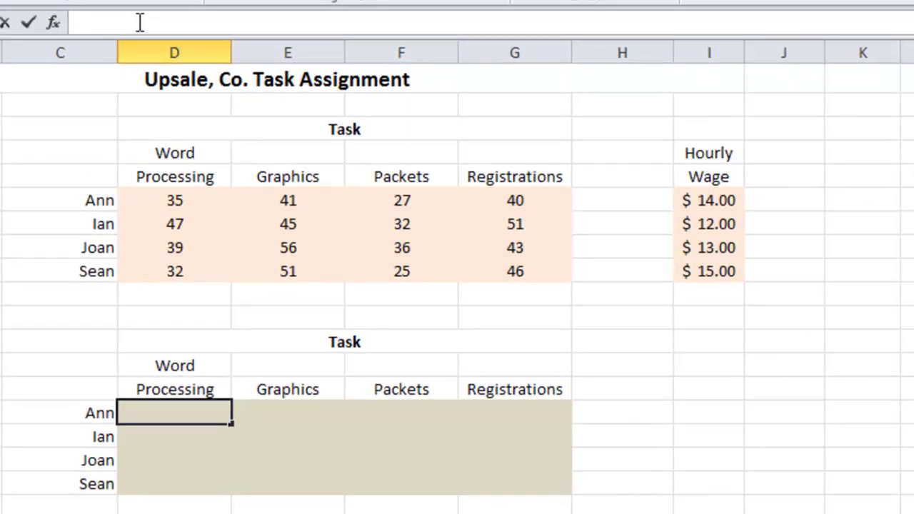
{"action": "type", "text": "="}
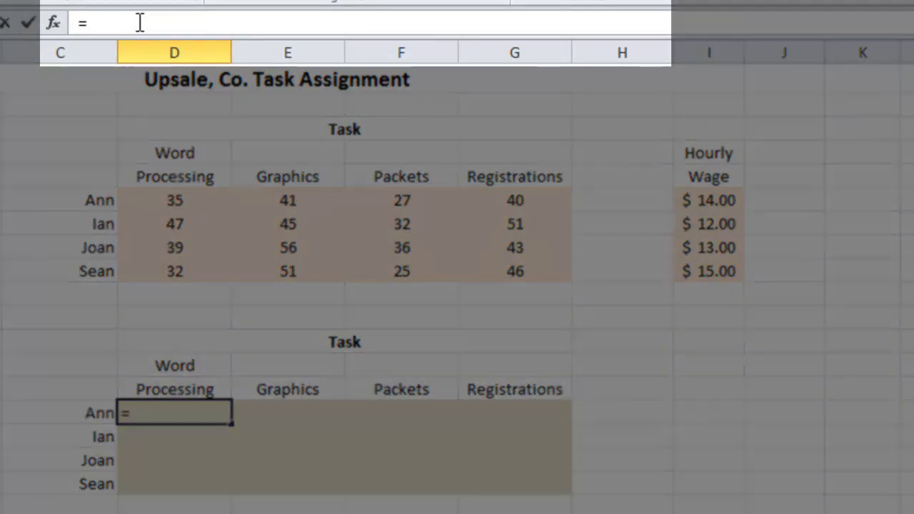
{"action": "left_click", "coordinate": [176, 205]}
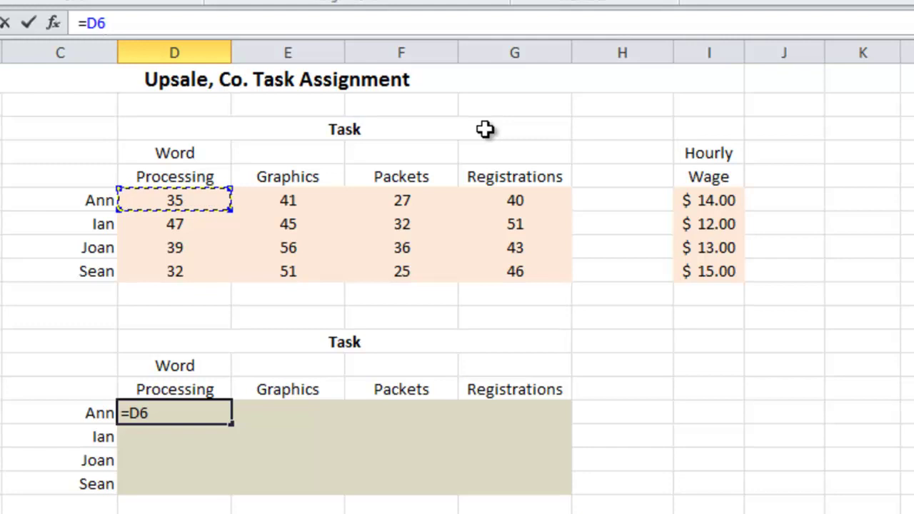
{"action": "type", "text": "*"}
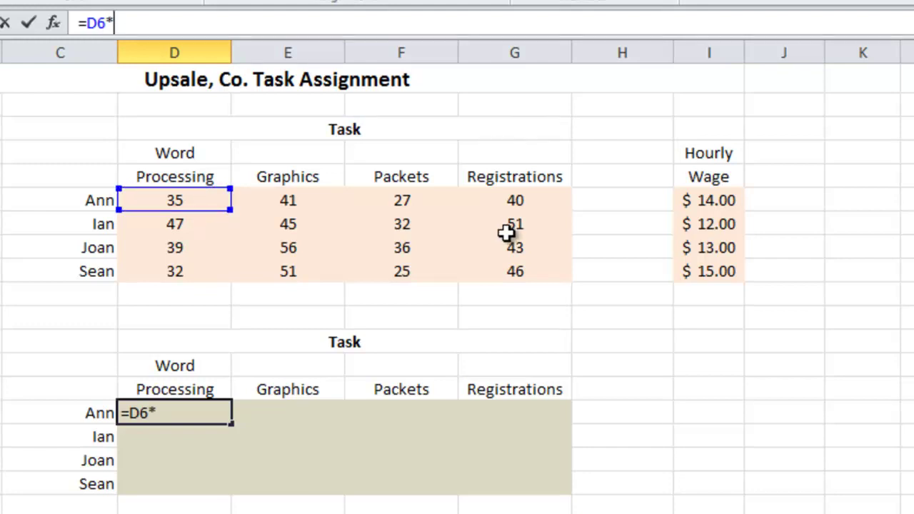
{"action": "left_click", "coordinate": [708, 207]}
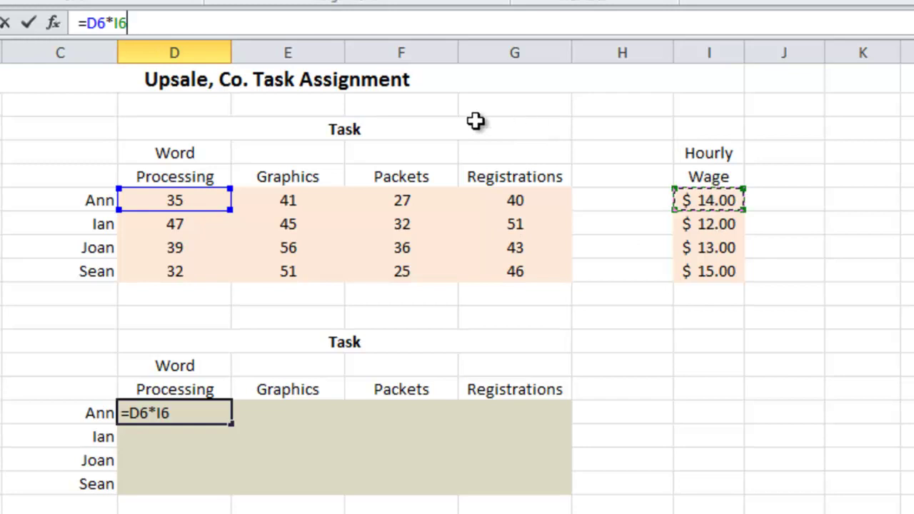
{"action": "key", "text": "F4"}
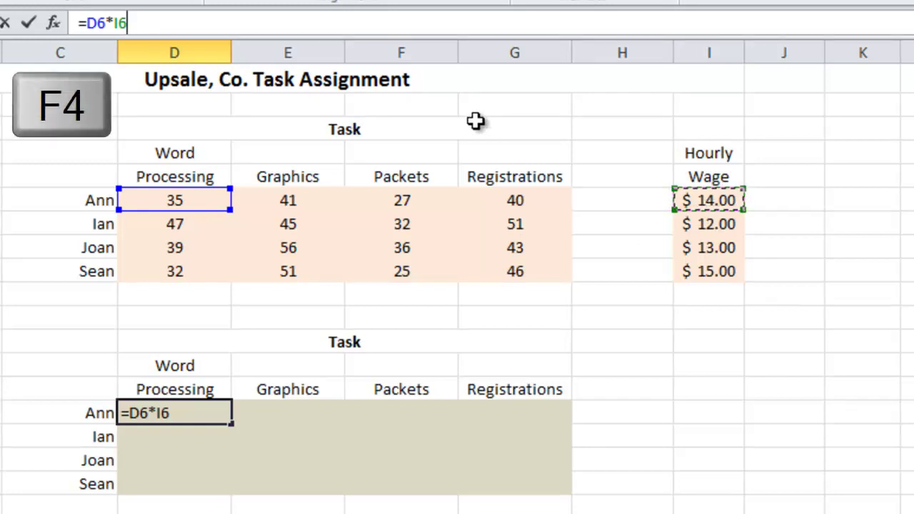
{"action": "key", "text": "F4"}
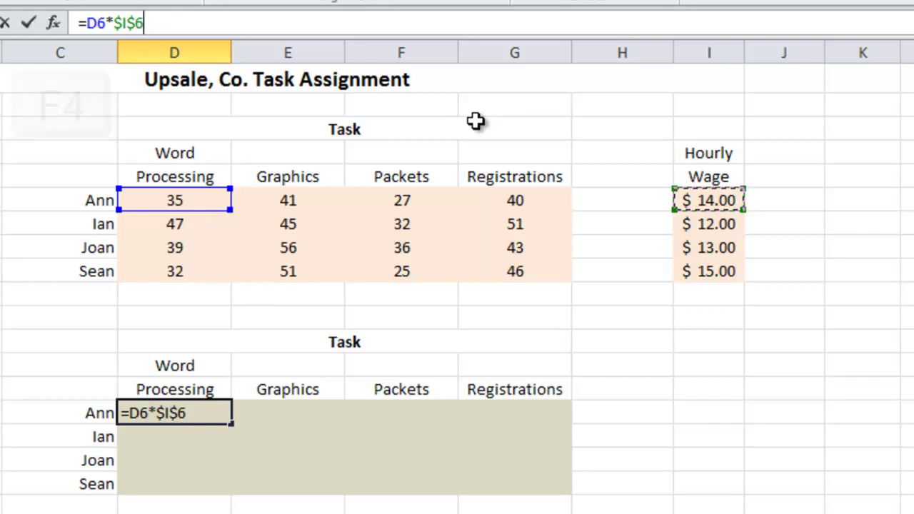
{"action": "key", "text": "Return"}
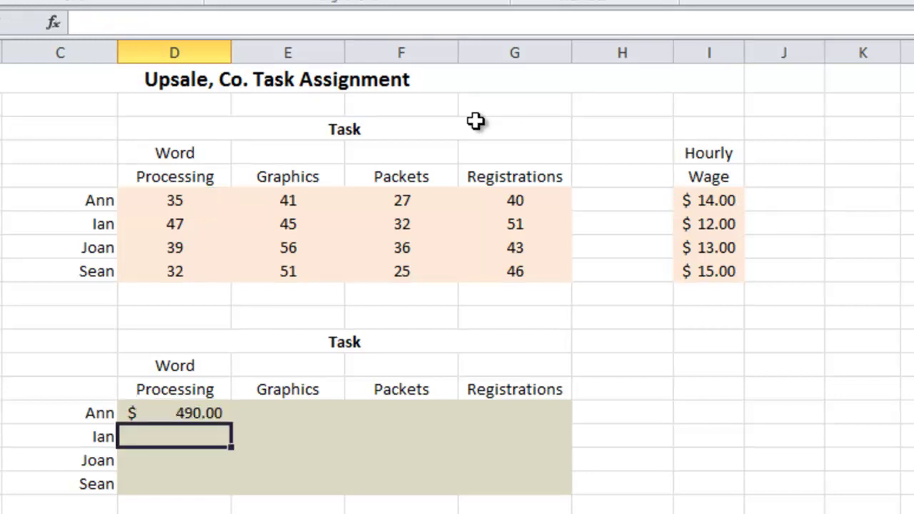
{"action": "left_click", "coordinate": [198, 413]}
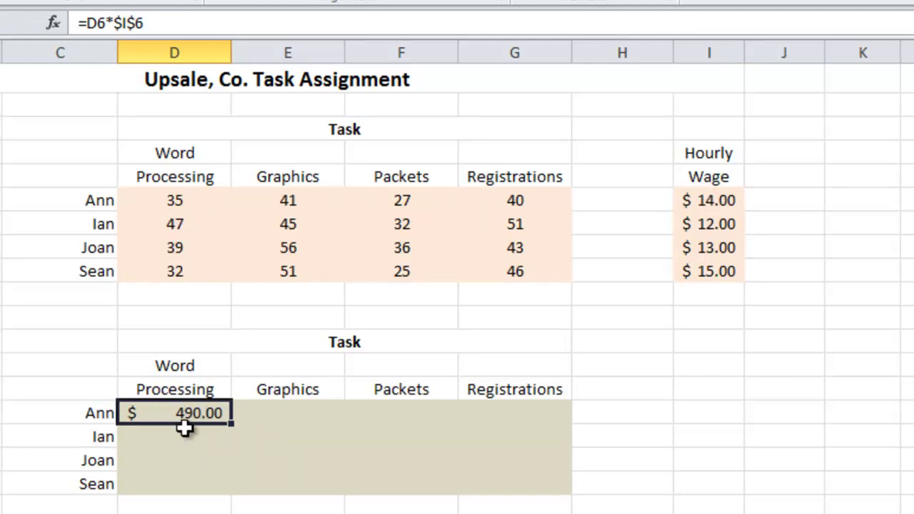
Copy the first assignee's cost formula from D15 across to the remaining tasks in E15:G15.
{"action": "left_click_drag", "start_coordinate": [232, 421], "coordinate": [538, 421]}
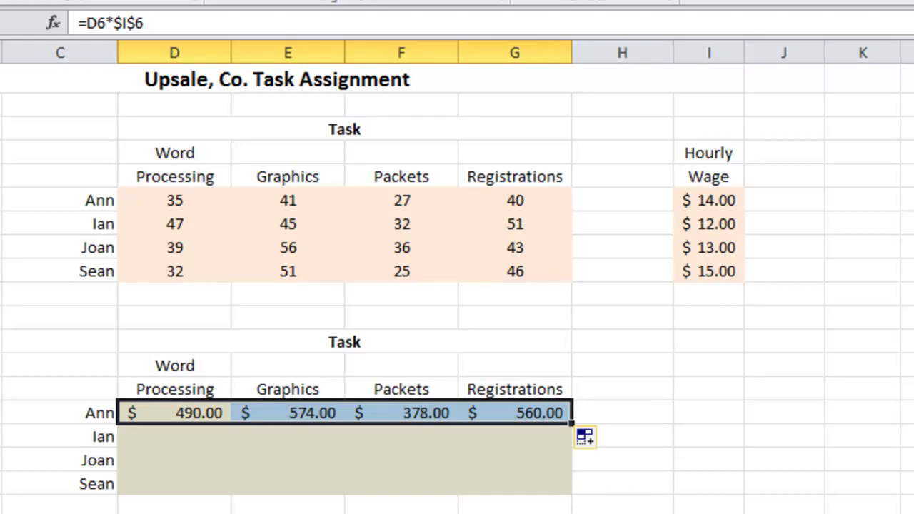
Calculate the second assignee's task costs in D16:G16 by entering =D7*$I$7 in D16 and filling it across.
{"action": "left_click", "coordinate": [192, 436]}
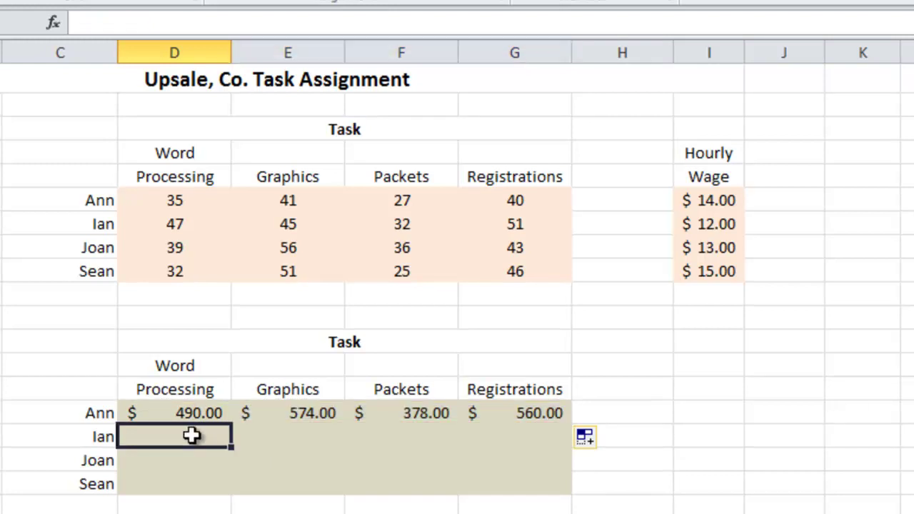
{"action": "left_click", "coordinate": [183, 18]}
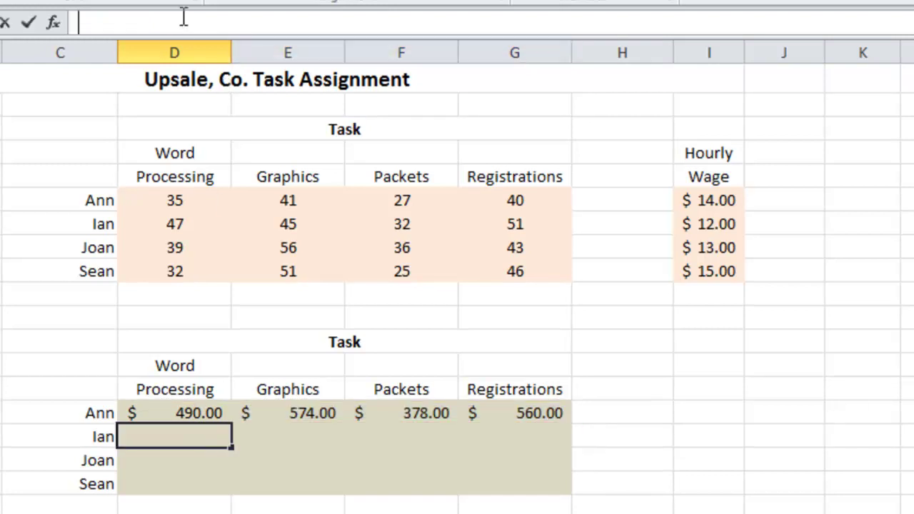
{"action": "type", "text": "="}
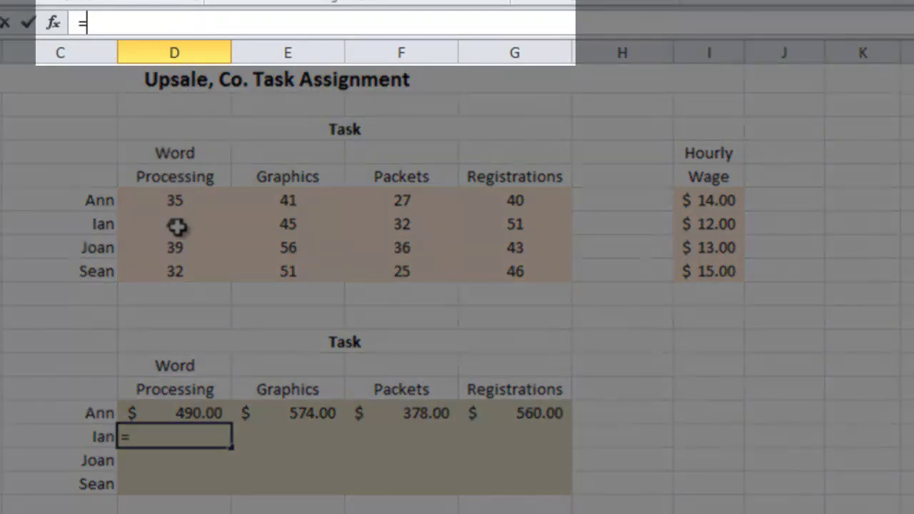
{"action": "left_click", "coordinate": [176, 223]}
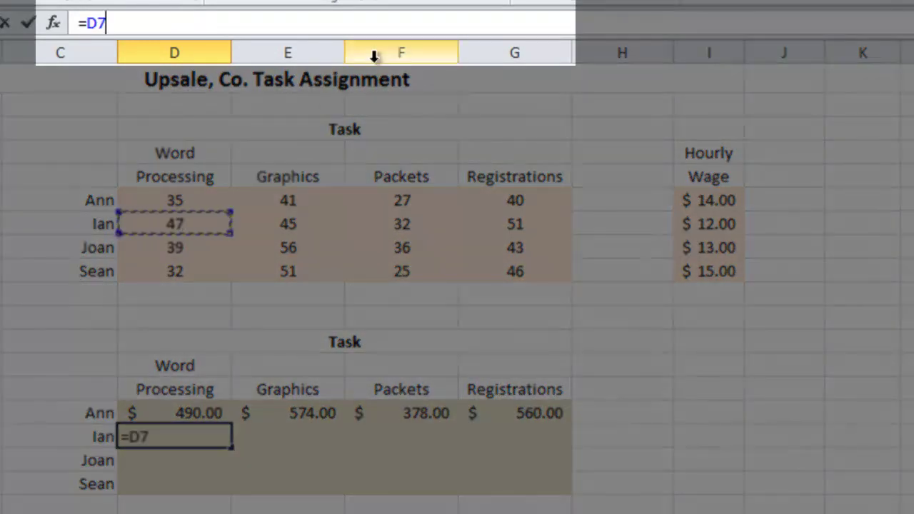
{"action": "type", "text": "*"}
{"action": "left_click", "coordinate": [729, 224]}
{"action": "key", "text": "F4"}
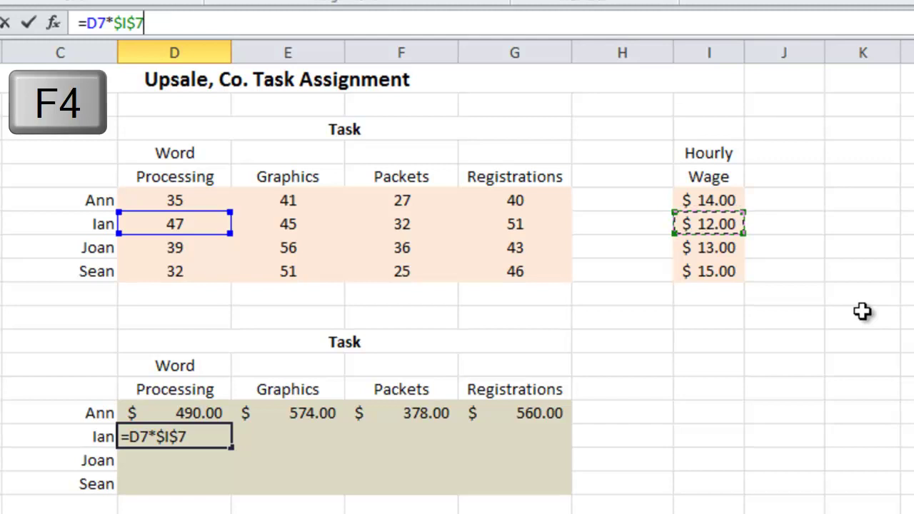
{"action": "key", "text": "Return"}
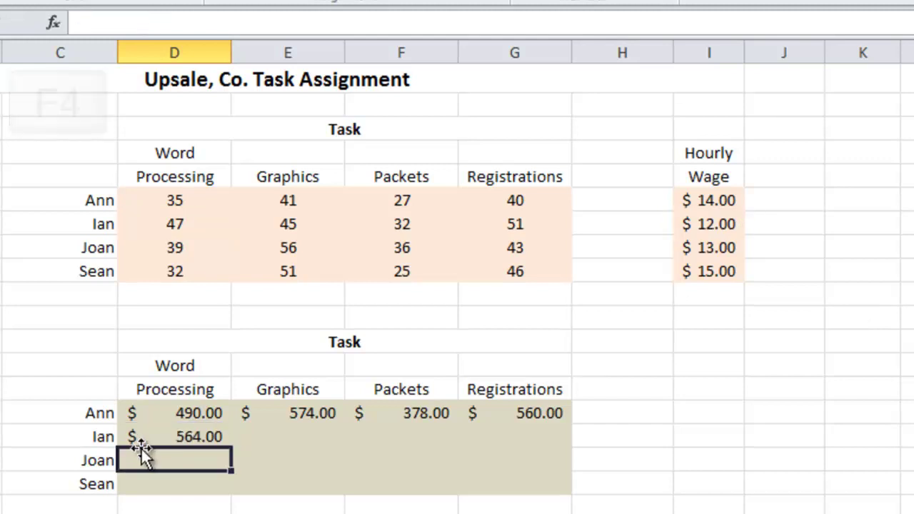
{"action": "left_click", "coordinate": [157, 433]}
{"action": "left_click_drag", "start_coordinate": [232, 447], "coordinate": [559, 451]}
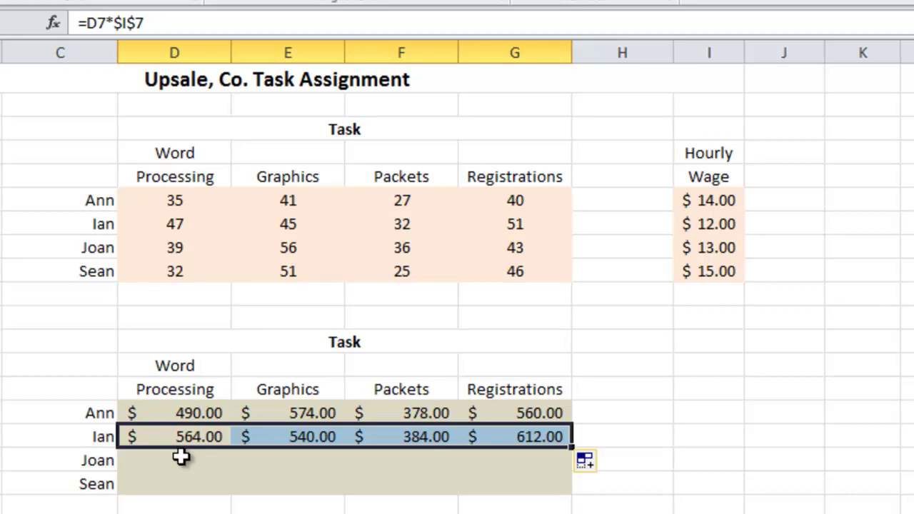
Calculate the third assignee's task costs in D17:G17 by entering =D8*$I$8 in D17 and filling it across.
{"action": "left_click", "coordinate": [180, 457]}
{"action": "left_click", "coordinate": [148, 23]}
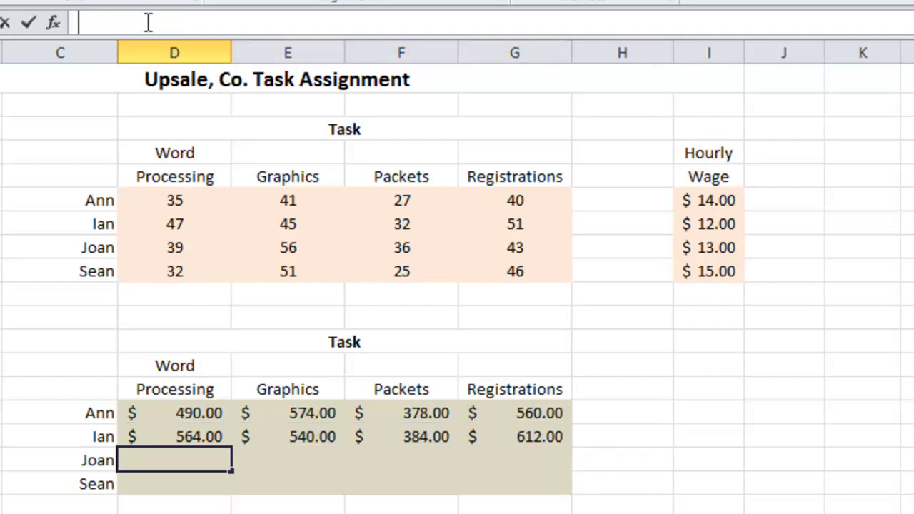
{"action": "type", "text": "="}
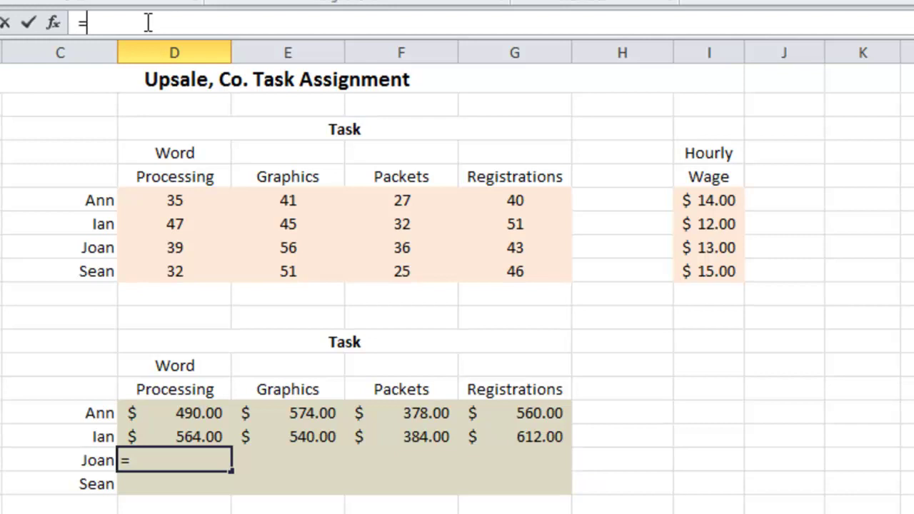
{"action": "left_click", "coordinate": [201, 248]}
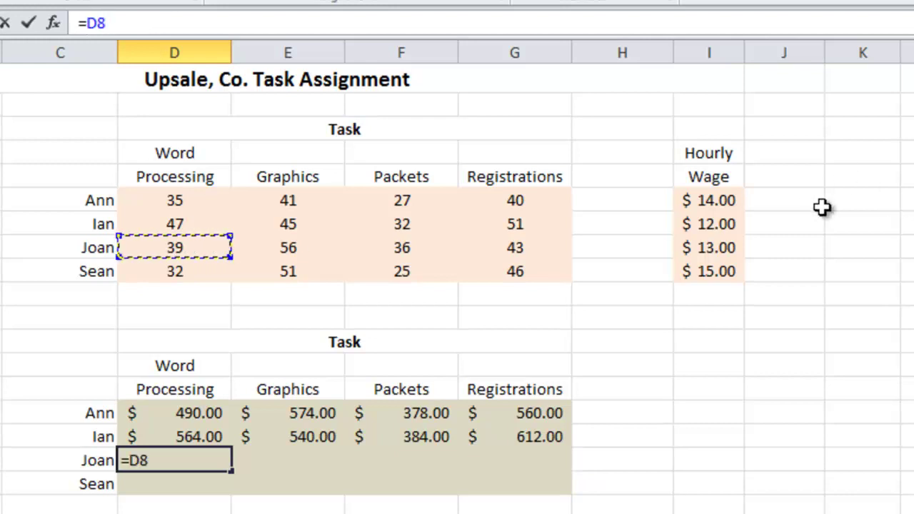
{"action": "type", "text": "*"}
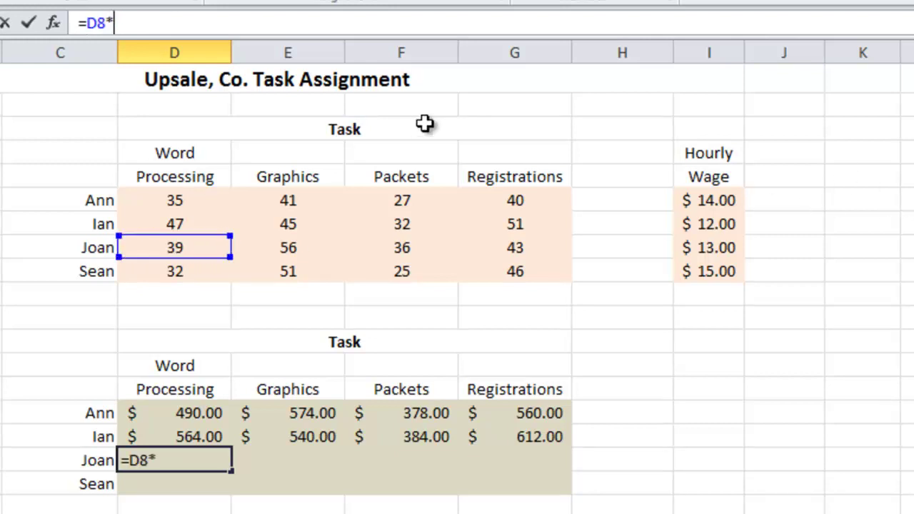
{"action": "left_click", "coordinate": [727, 249]}
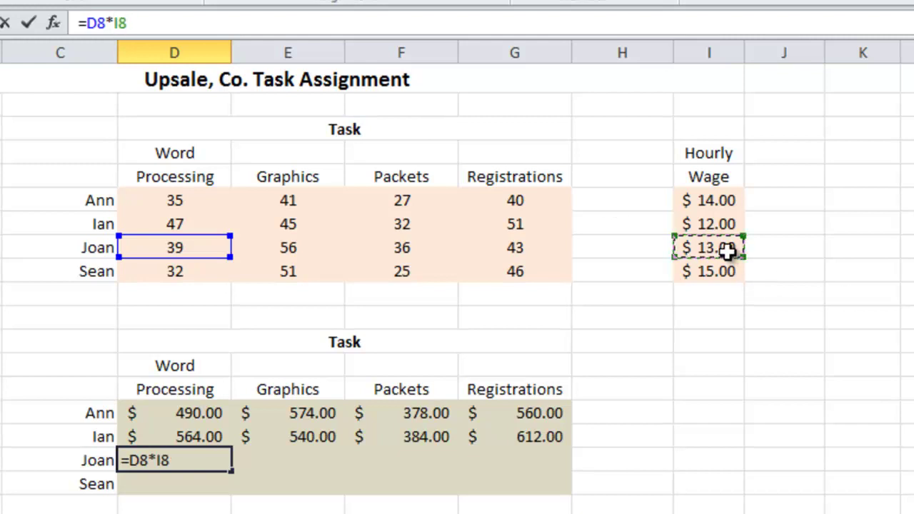
{"action": "key", "text": "F4"}
{"action": "key", "text": "Return"}
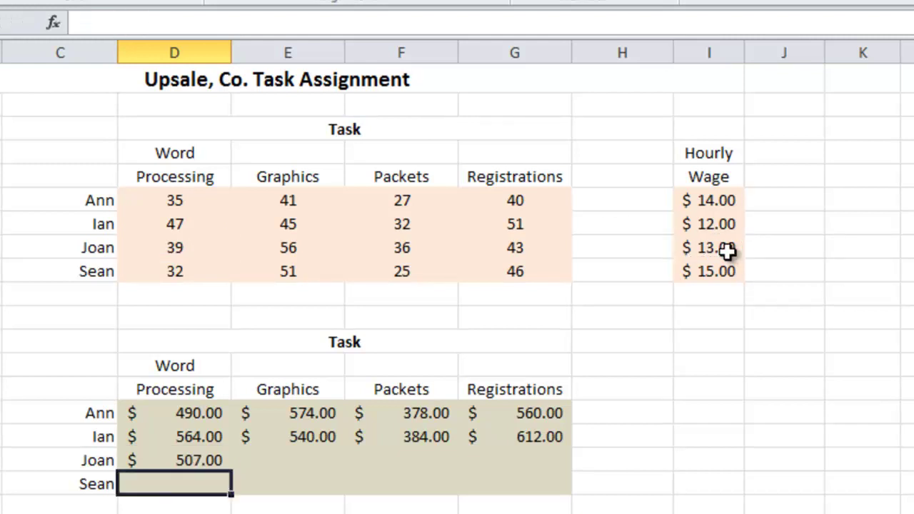
{"action": "left_click", "coordinate": [189, 459]}
{"action": "left_click_drag", "start_coordinate": [226, 483], "coordinate": [569, 459]}
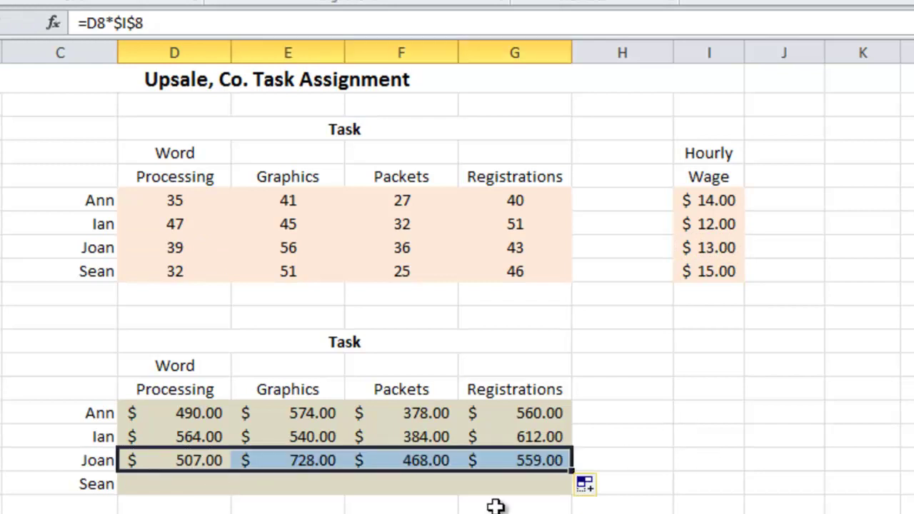
Calculate the fourth assignee's task costs in D18:G18 by entering =D9*$I$9 in D18 and filling it across.
{"action": "left_click", "coordinate": [191, 485]}
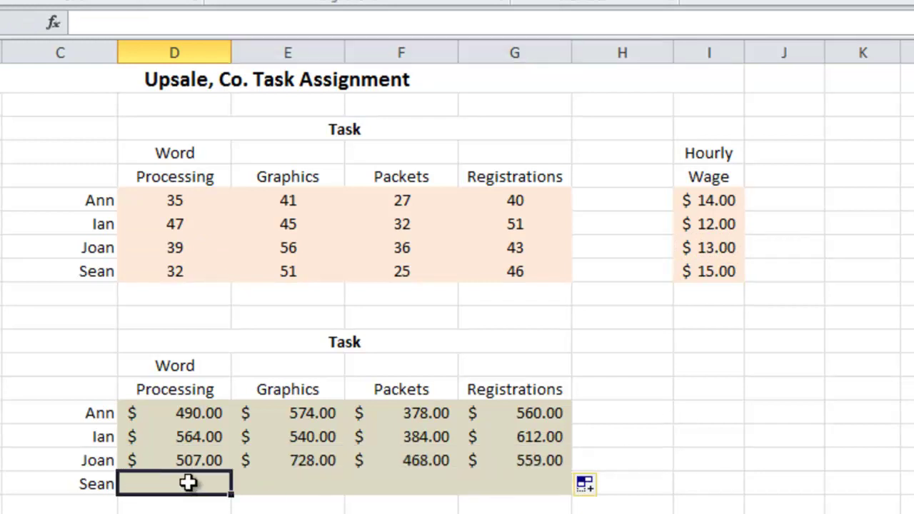
{"action": "type", "text": "="}
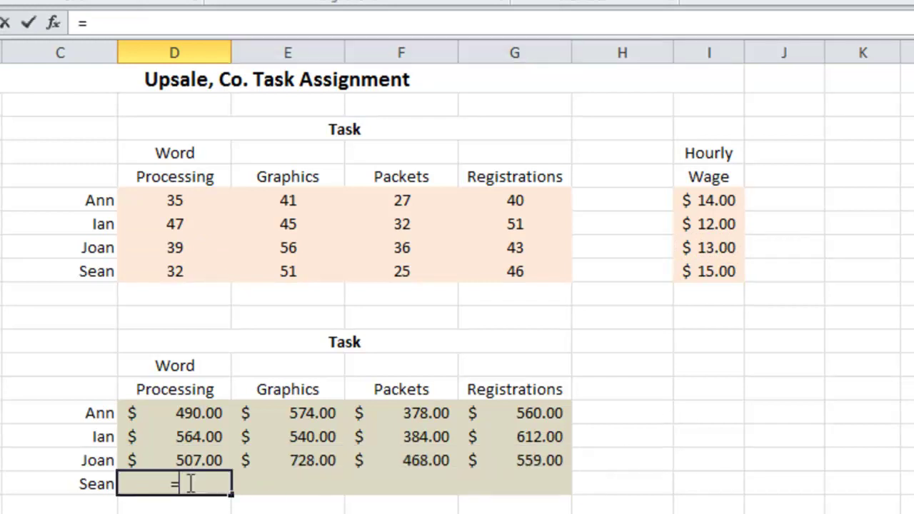
{"action": "left_click", "coordinate": [165, 271]}
{"action": "type", "text": "*"}
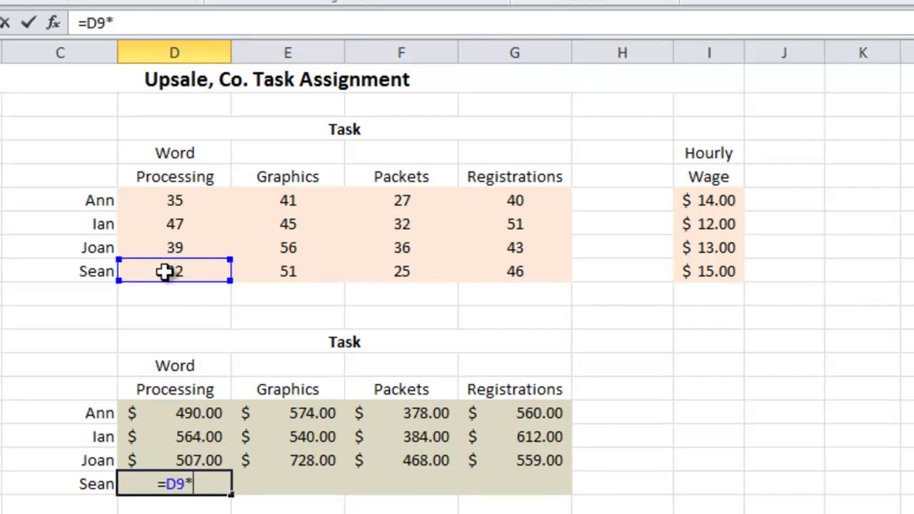
{"action": "left_click", "coordinate": [725, 279]}
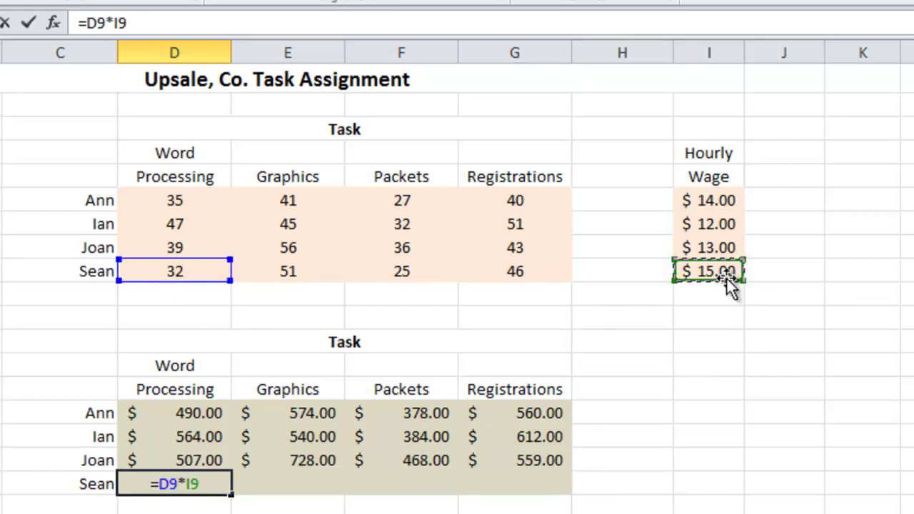
{"action": "key", "text": "F4"}
{"action": "key", "text": "Return"}
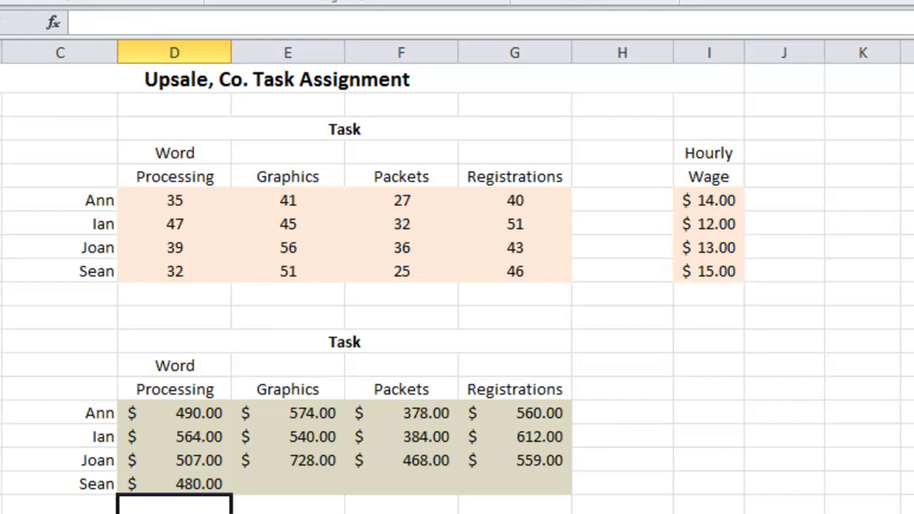
{"action": "left_click", "coordinate": [212, 484]}
{"action": "left_click_drag", "start_coordinate": [231, 491], "coordinate": [537, 489]}
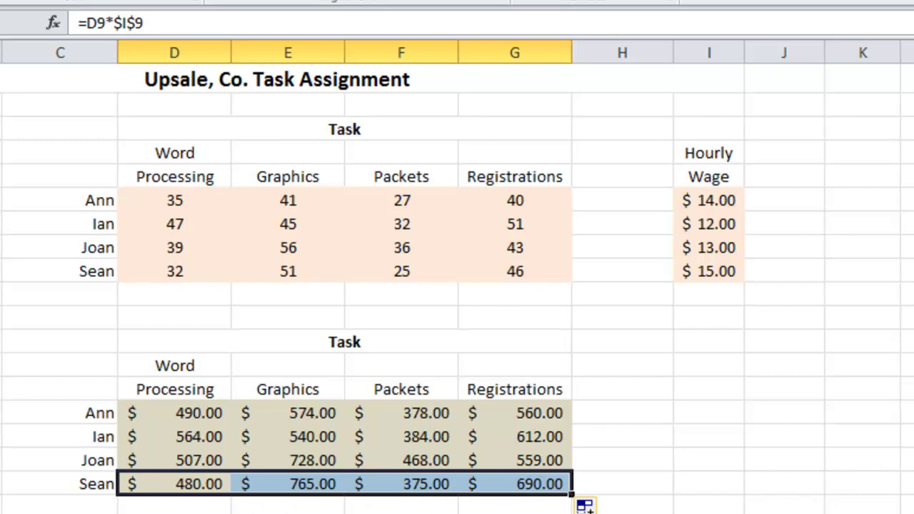
{"action": "left_click", "coordinate": [909, 285]}
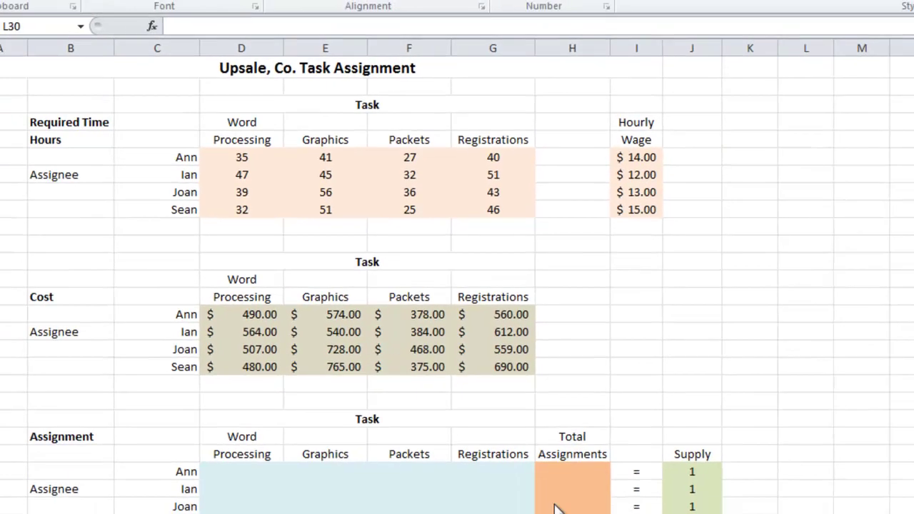
Total each assignee's assignments in H24:H27 by entering =SUM(D24:G24) in H24 and filling it down.
{"action": "left_click", "coordinate": [570, 475]}
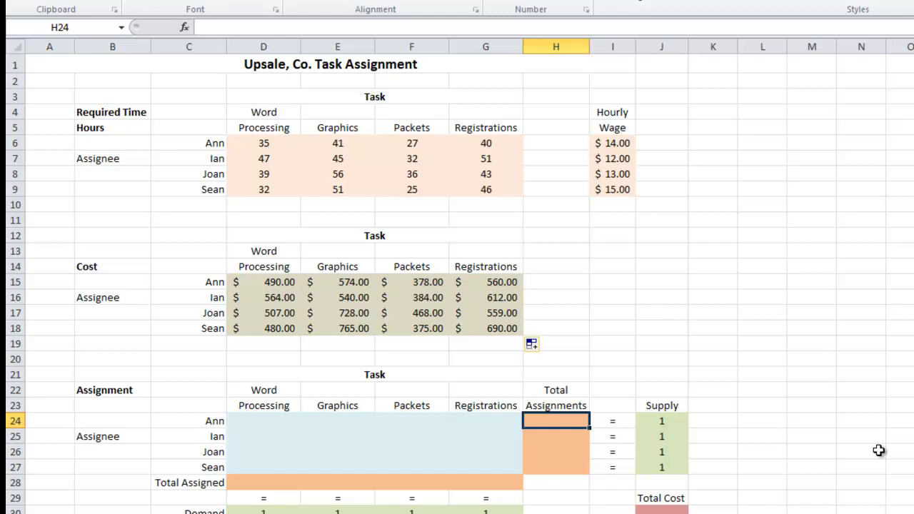
{"action": "left_click_drag", "start_coordinate": [243, 421], "coordinate": [492, 420]}
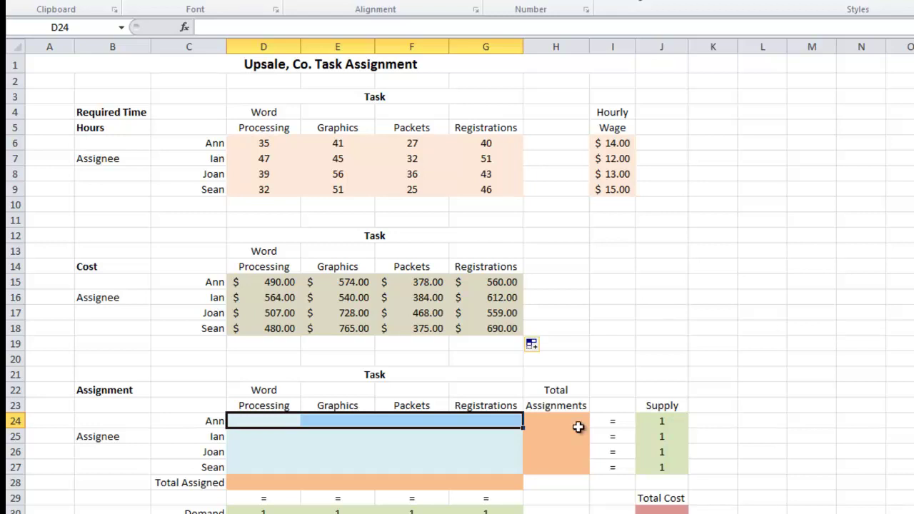
{"action": "left_click", "coordinate": [553, 422]}
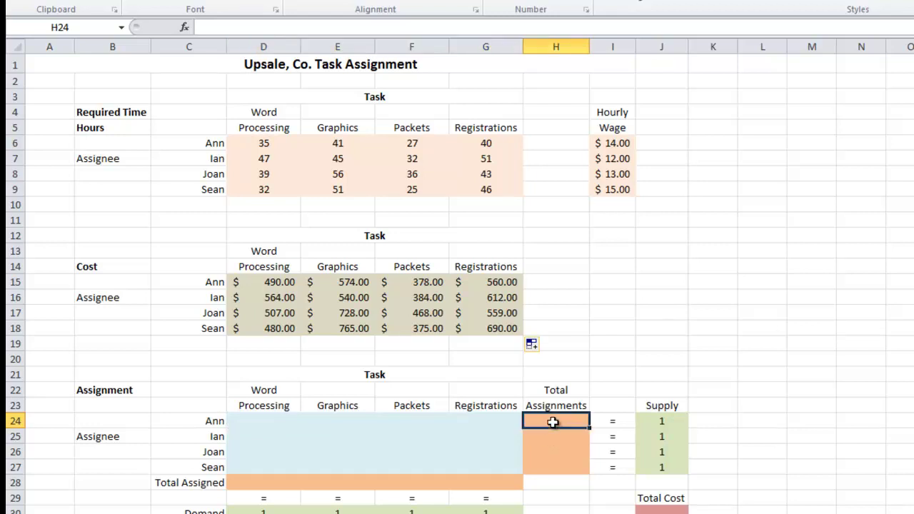
{"action": "left_click", "coordinate": [305, 31]}
{"action": "type", "text": "=sum("}
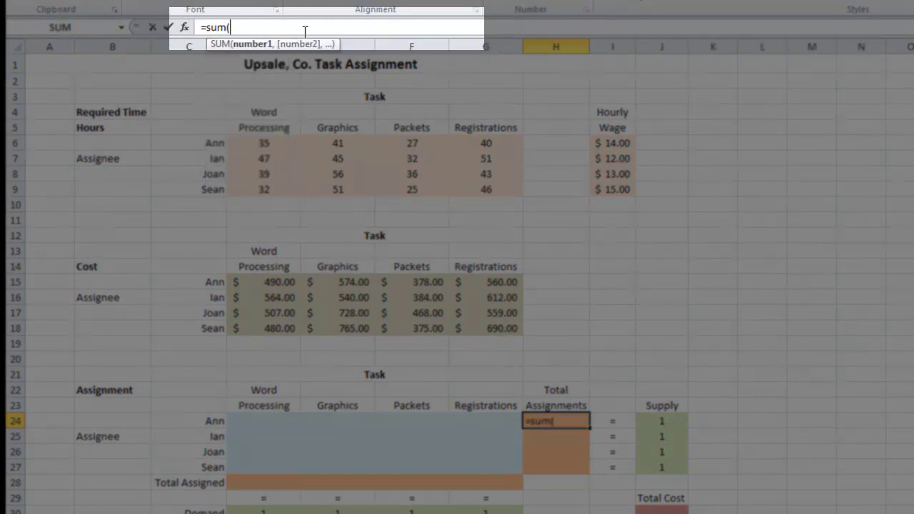
{"action": "left_click_drag", "start_coordinate": [250, 421], "coordinate": [476, 420]}
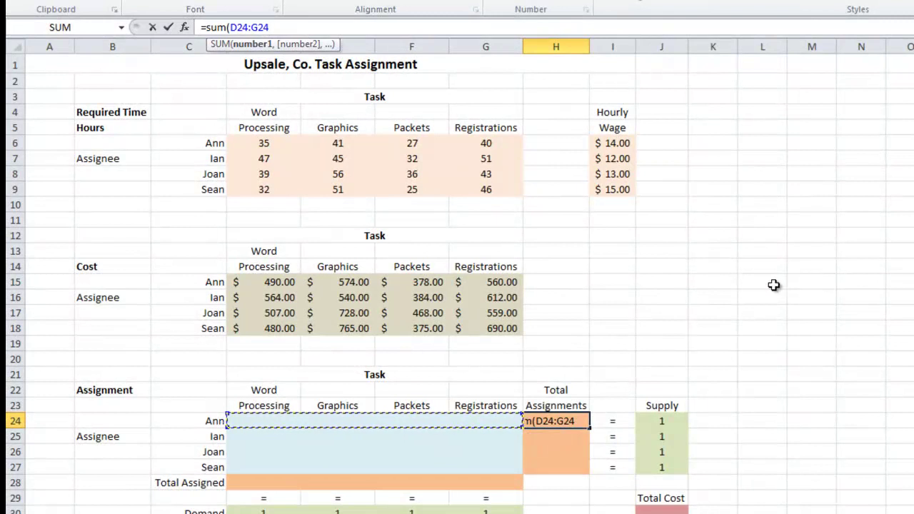
{"action": "type", "text": ")"}
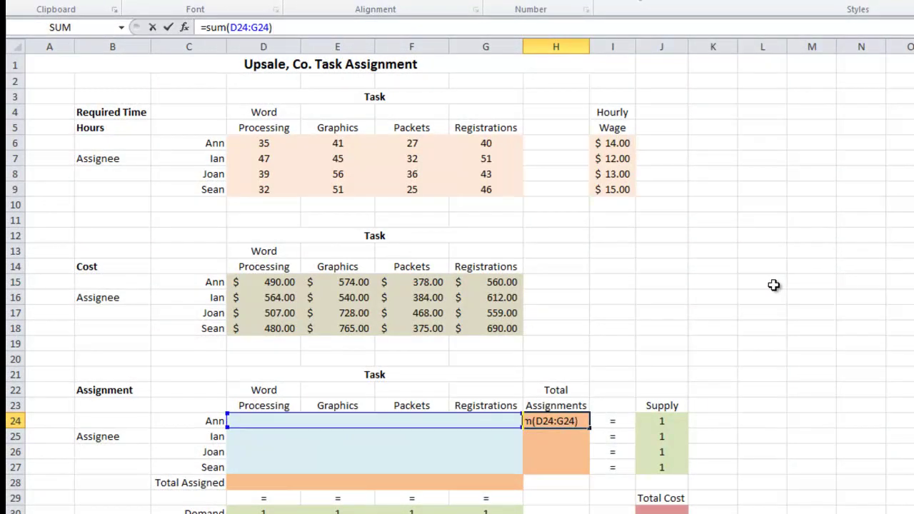
{"action": "key", "text": "Return"}
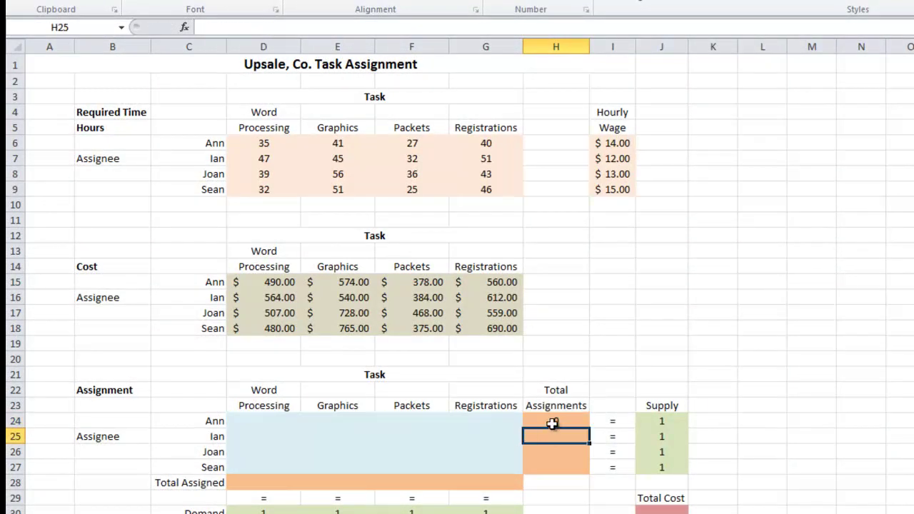
{"action": "left_click", "coordinate": [554, 422]}
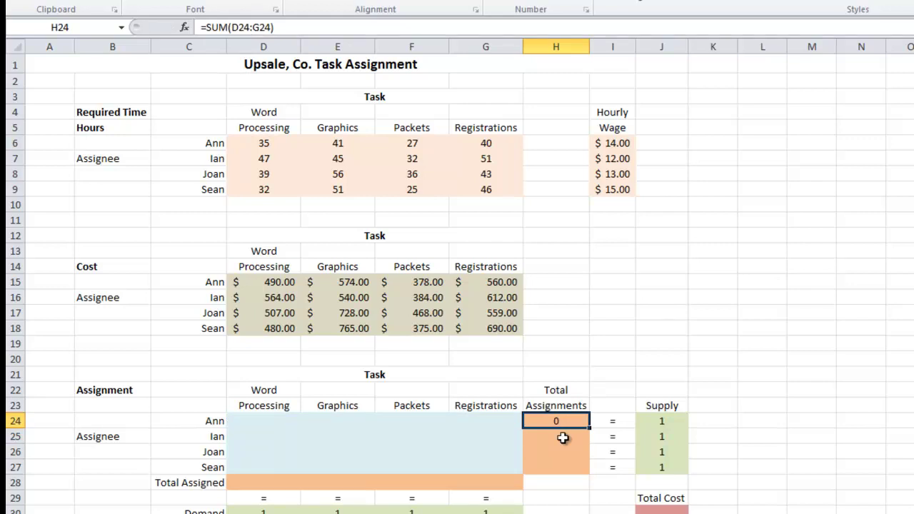
{"action": "left_click_drag", "start_coordinate": [587, 430], "coordinate": [587, 475]}
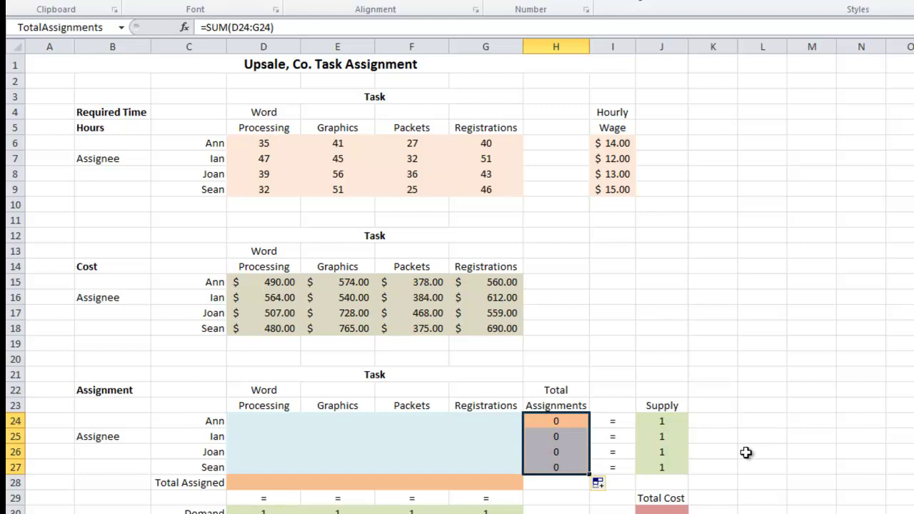
Check the copied SUM formulas in the Total Assignments cells H24:H27 against the adjacent supply column.
{"action": "left_click", "coordinate": [274, 437]}
{"action": "left_click", "coordinate": [265, 454]}
{"action": "left_click", "coordinate": [540, 471]}
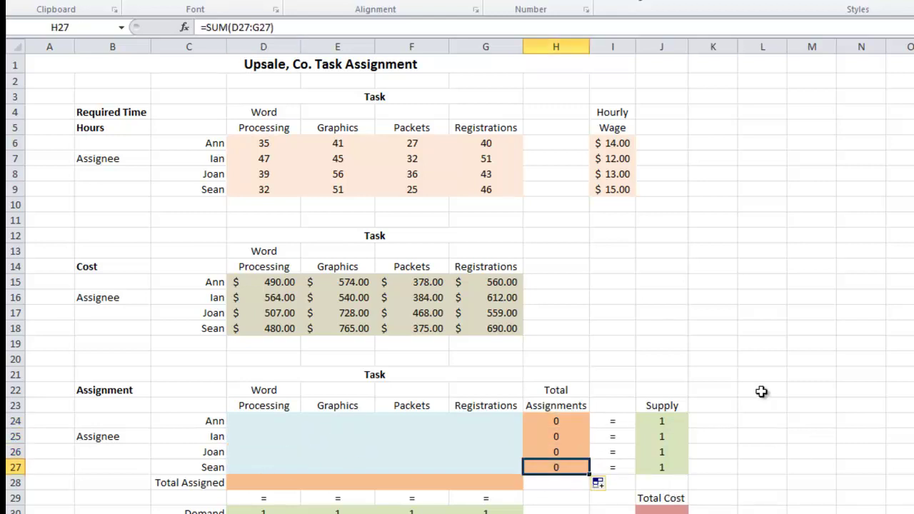
{"action": "left_click", "coordinate": [814, 385]}
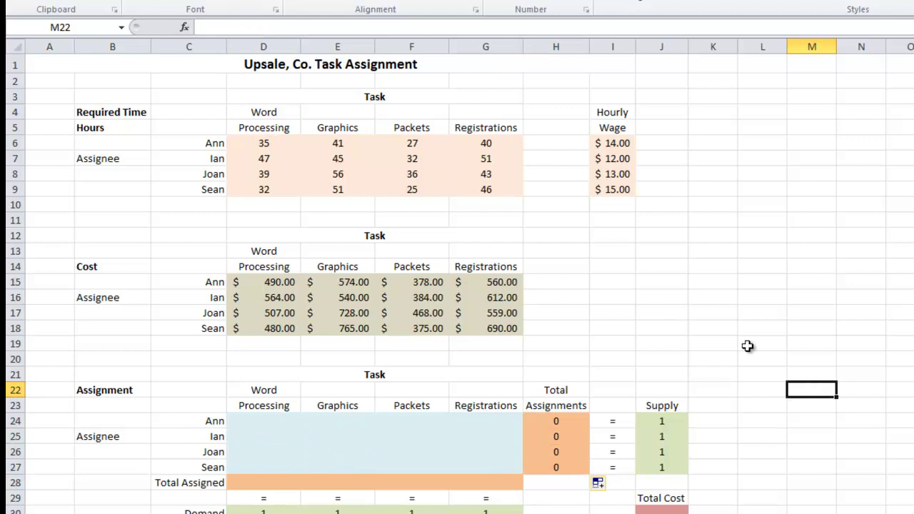
{"action": "left_click", "coordinate": [812, 416]}
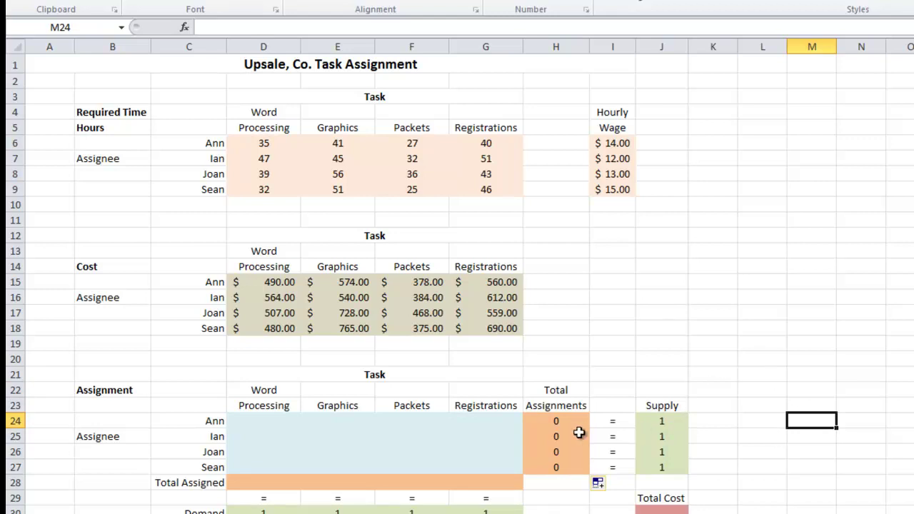
{"action": "left_click_drag", "start_coordinate": [563, 420], "coordinate": [563, 468]}
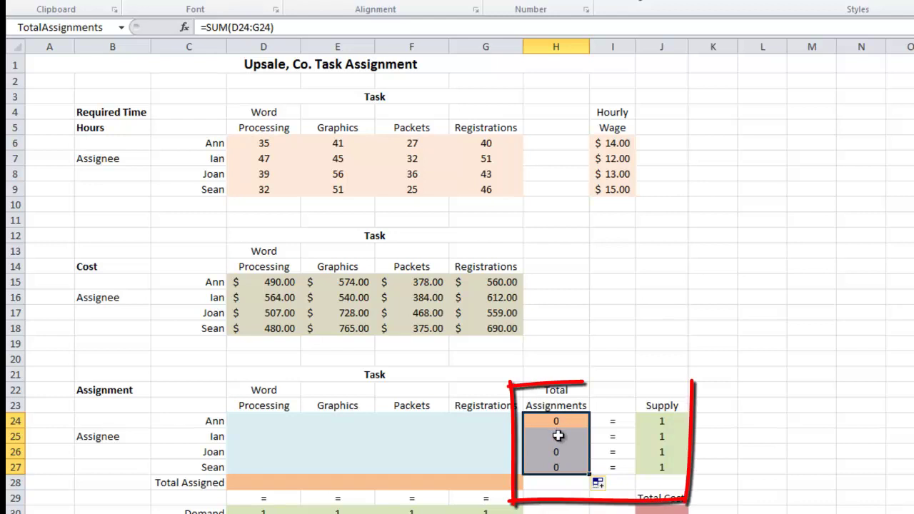
Total the assignments per task in D28:G28 by entering =SUM(D24:D27) in D28 and filling it across.
{"action": "left_click_drag", "start_coordinate": [655, 420], "coordinate": [661, 470]}
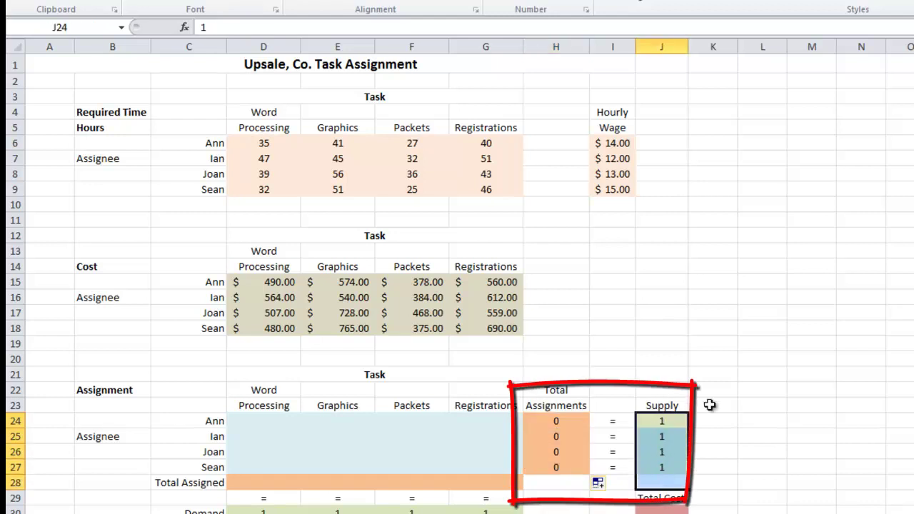
{"action": "left_click", "coordinate": [680, 452]}
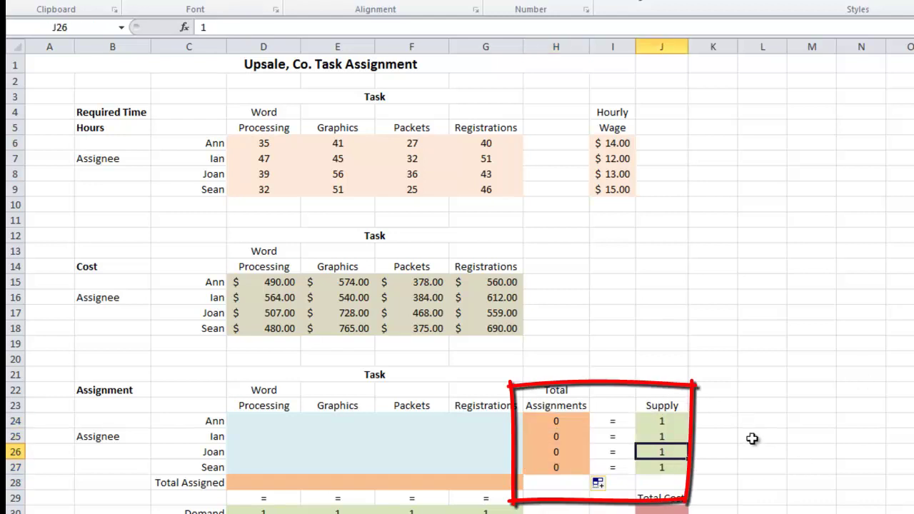
{"action": "left_click", "coordinate": [280, 487]}
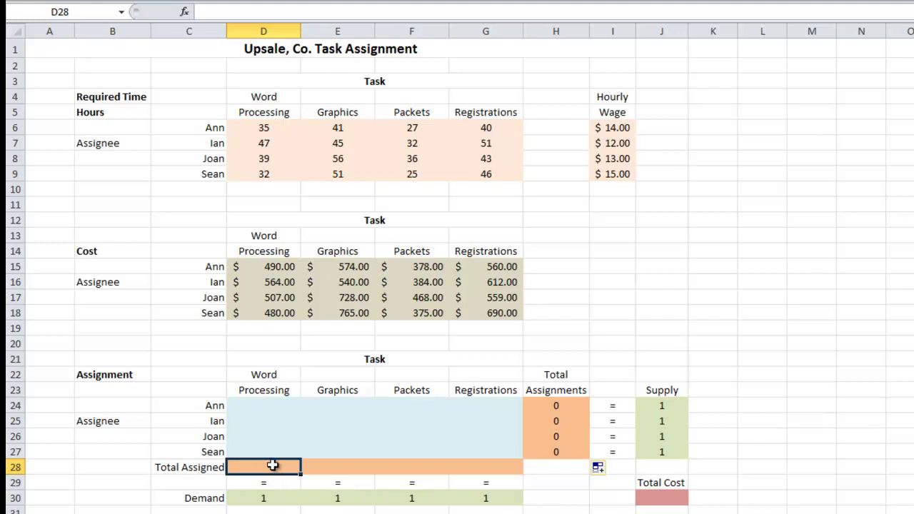
{"action": "type", "text": "=sum"}
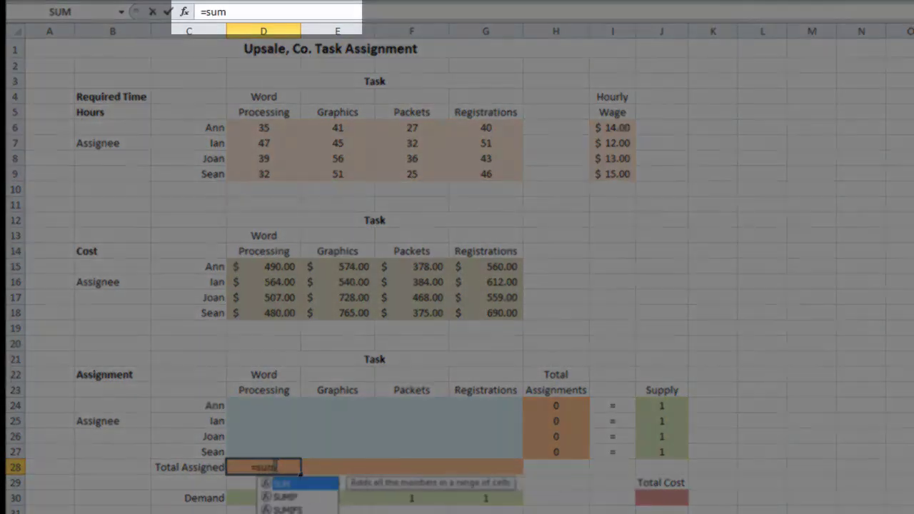
{"action": "type", "text": "("}
{"action": "left_click_drag", "start_coordinate": [256, 407], "coordinate": [264, 451]}
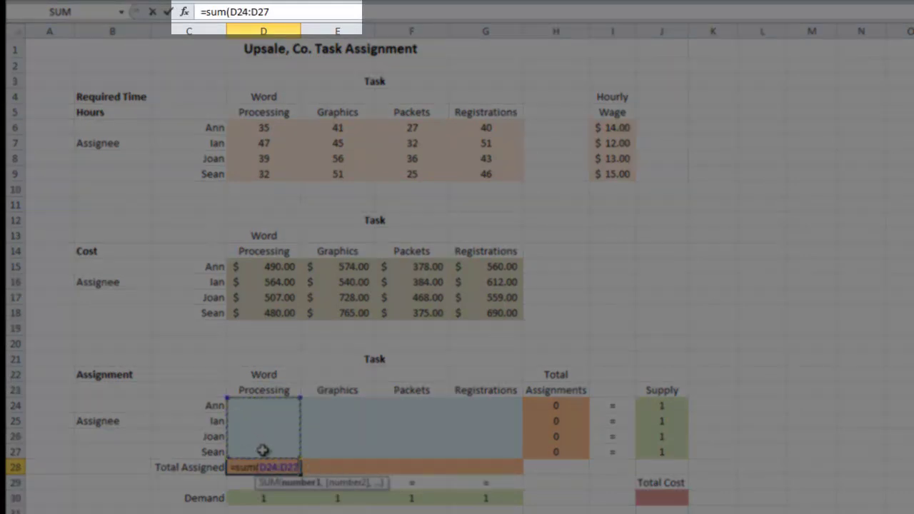
{"action": "key", "text": "Return"}
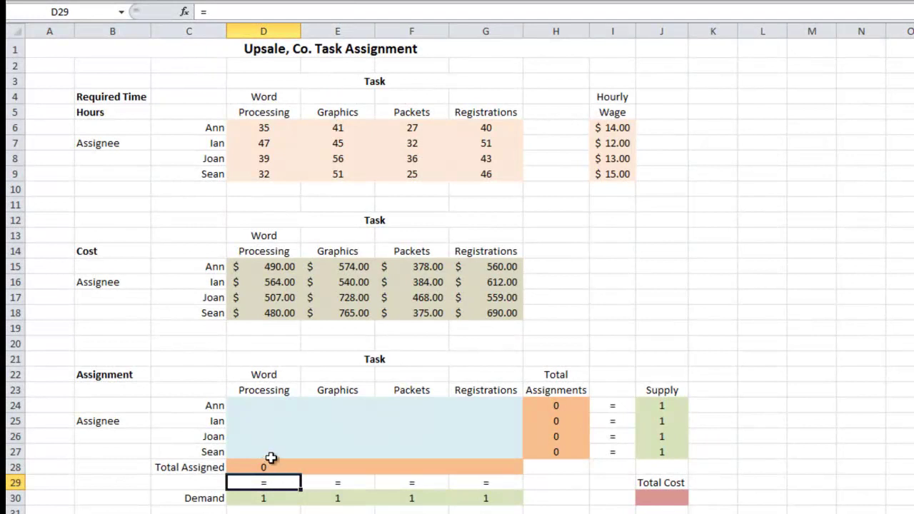
{"action": "left_click", "coordinate": [271, 461]}
{"action": "left_click_drag", "start_coordinate": [301, 474], "coordinate": [516, 469]}
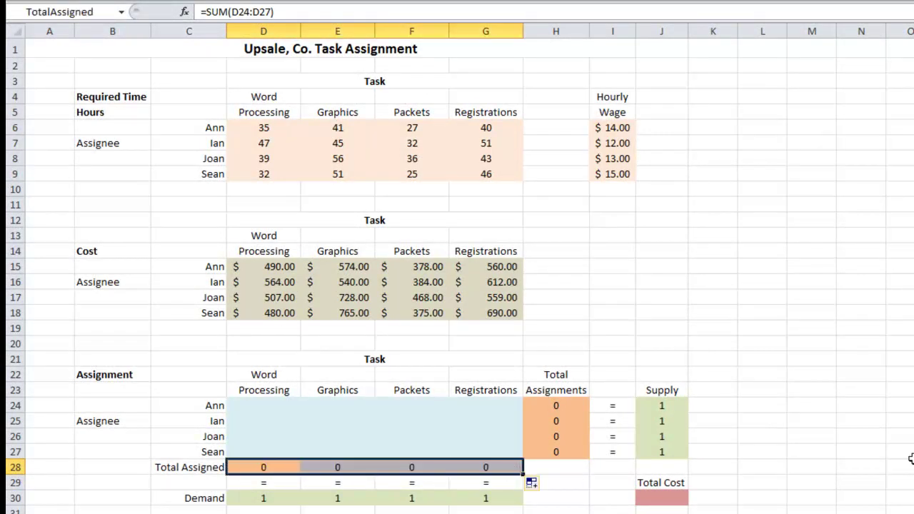
{"action": "left_click", "coordinate": [778, 496]}
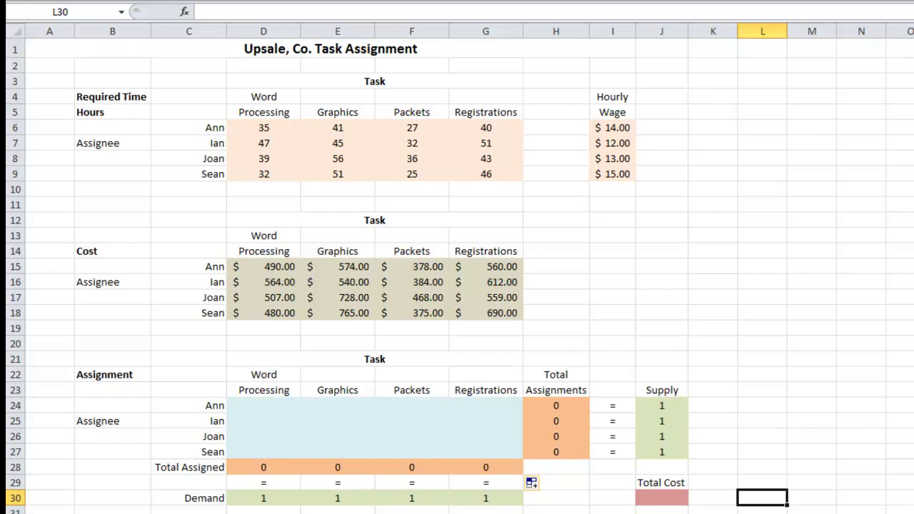
Review the assignment range D24:G27 together with the supply cells J24:J27 and the demand cells D30:G30.
{"action": "left_click_drag", "start_coordinate": [251, 410], "coordinate": [480, 444]}
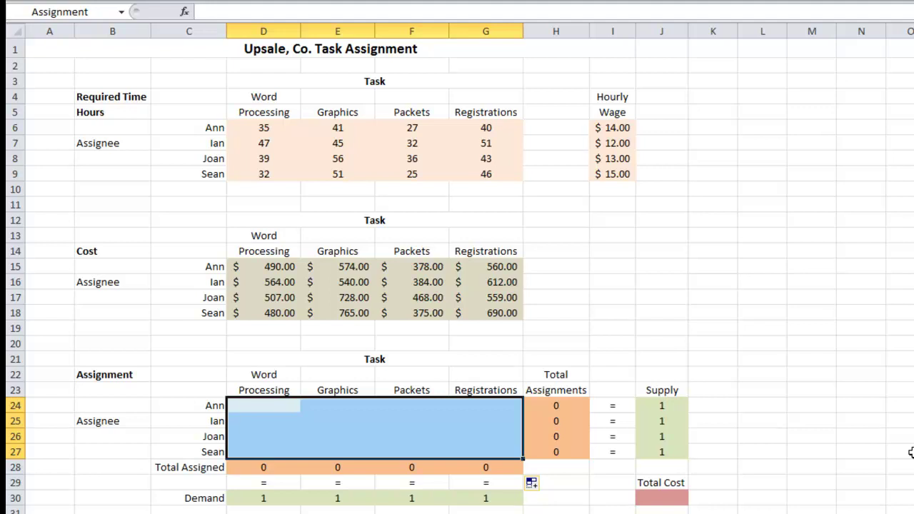
{"action": "left_click", "coordinate": [910, 452]}
{"action": "left_click_drag", "start_coordinate": [673, 408], "coordinate": [674, 452]}
{"action": "left_click_drag", "start_coordinate": [263, 498], "coordinate": [468, 497]}
{"action": "left_click", "coordinate": [812, 405]}
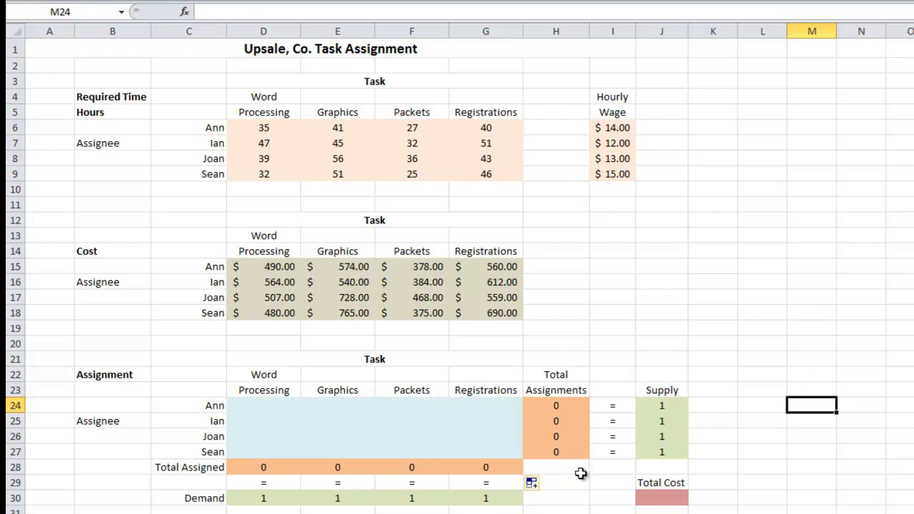
Calculate the Total Cost in J30 with the formula =SUMPRODUCT(Cost,Assignment).
{"action": "left_click", "coordinate": [662, 498]}
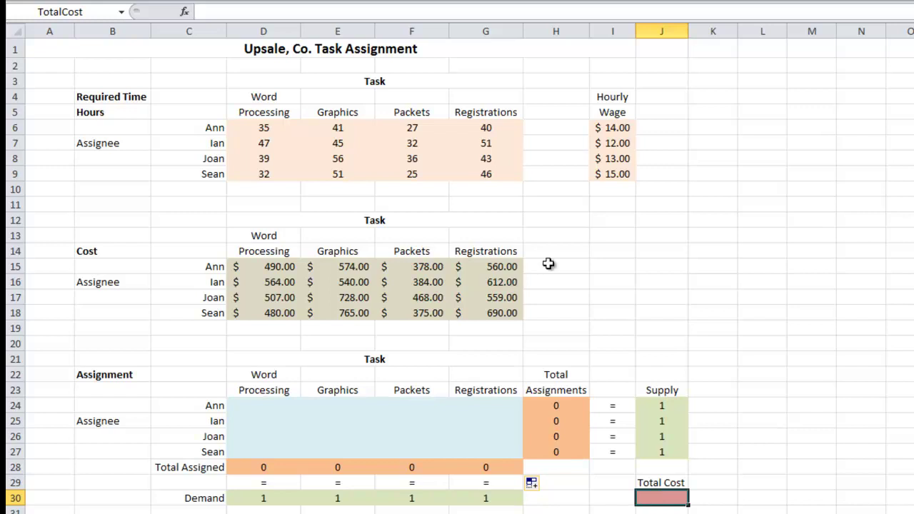
{"action": "left_click", "coordinate": [323, 12]}
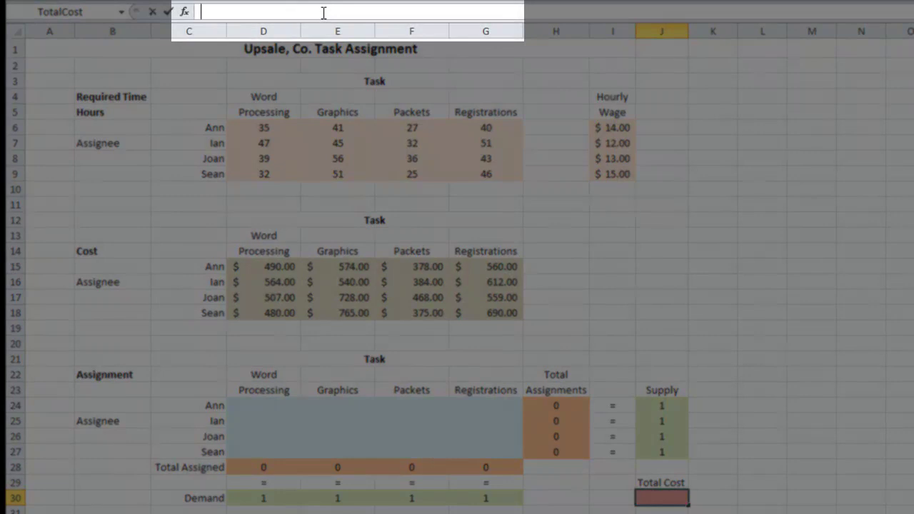
{"action": "type", "text": "=sumpr"}
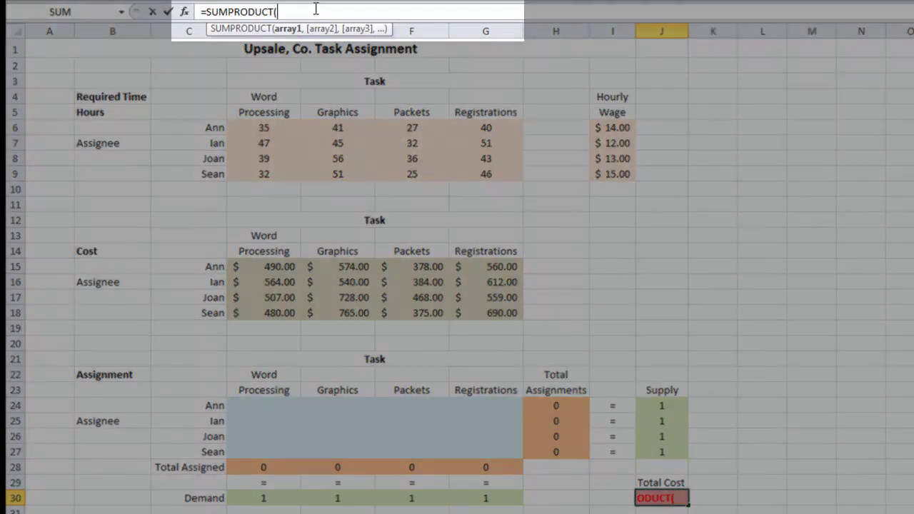
{"action": "type", "text": "Cost"}
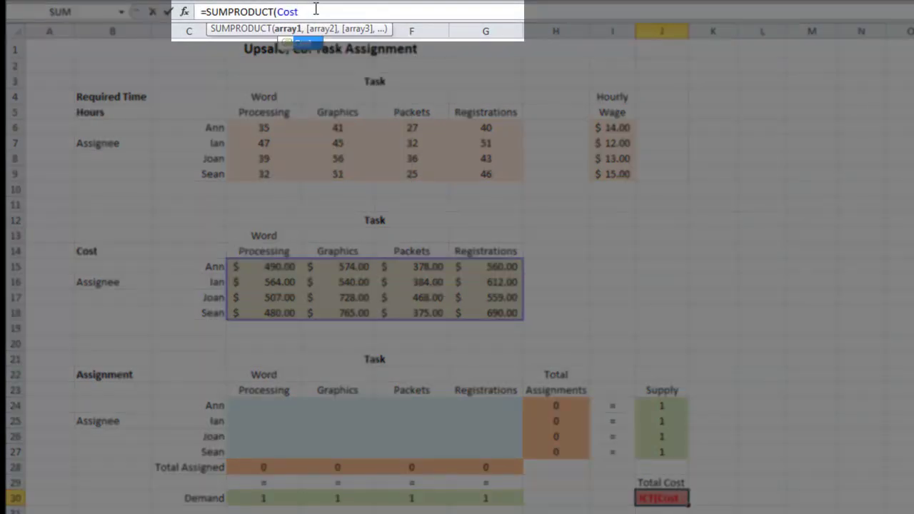
{"action": "type", "text": ","}
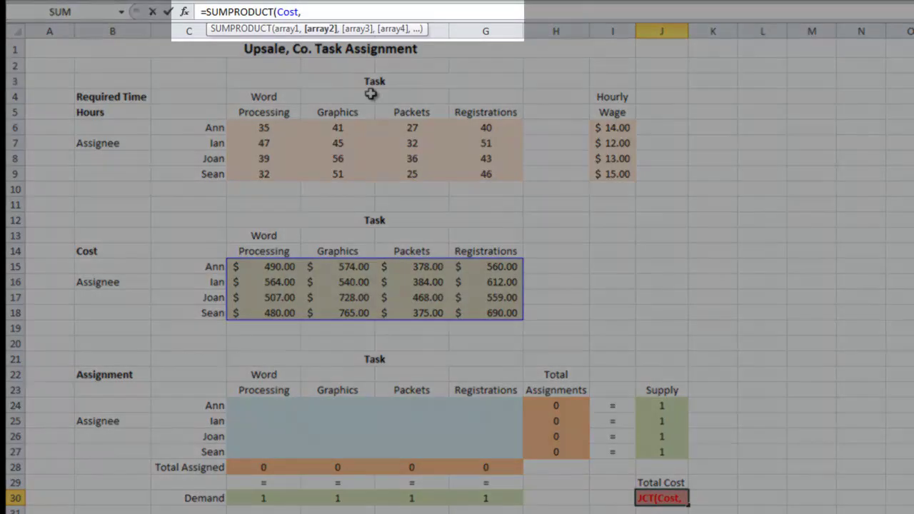
{"action": "type", "text": "Ass"}
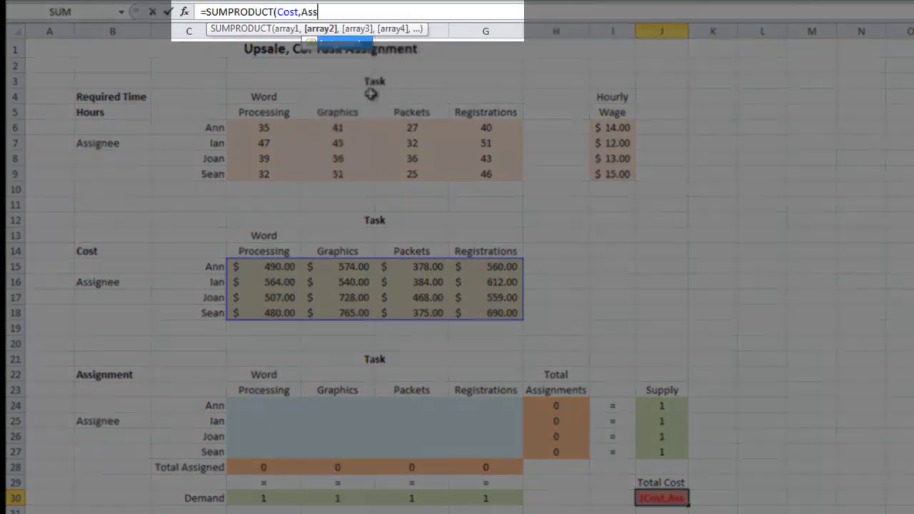
{"action": "double_click", "coordinate": [311, 43]}
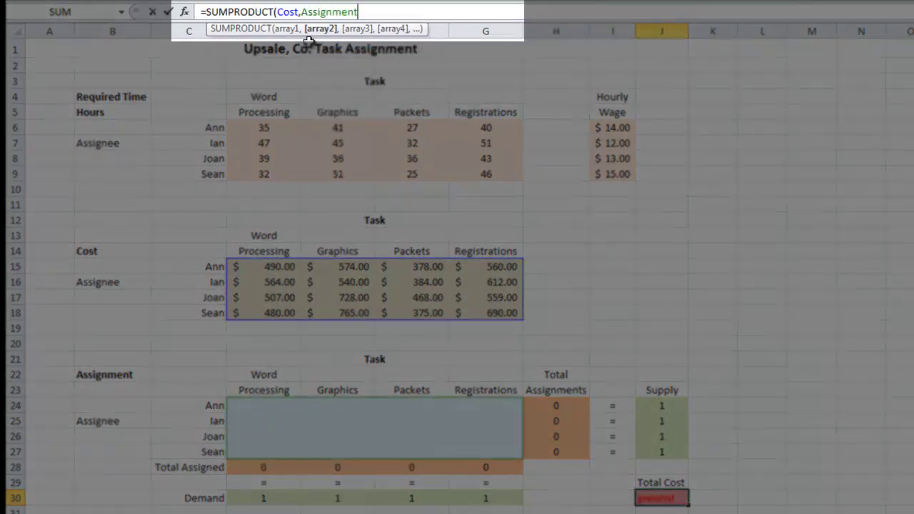
{"action": "type", "text": ")"}
{"action": "key", "text": "Return"}
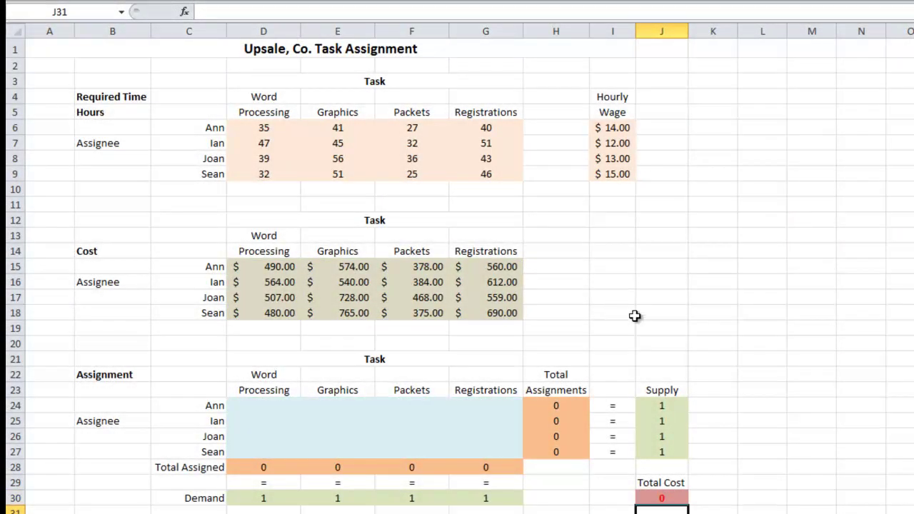
{"action": "left_click", "coordinate": [762, 500]}
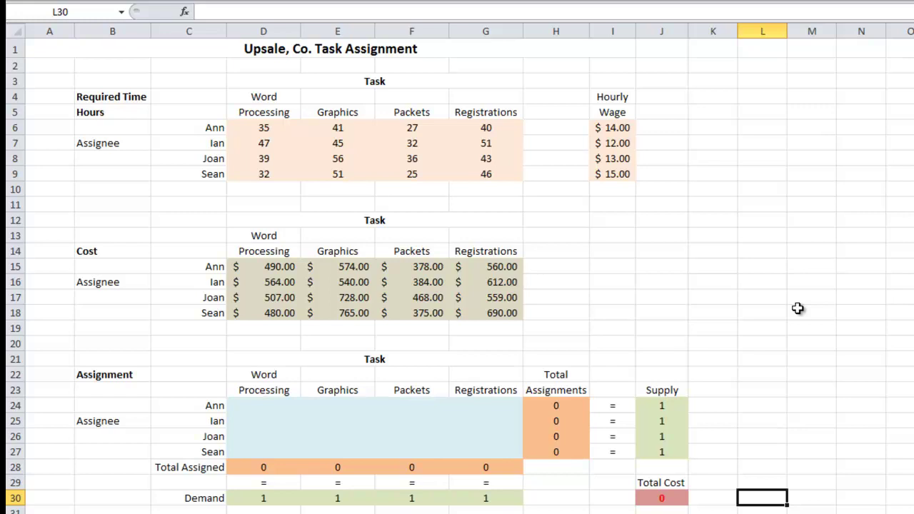
{"action": "key", "text": "Right"}
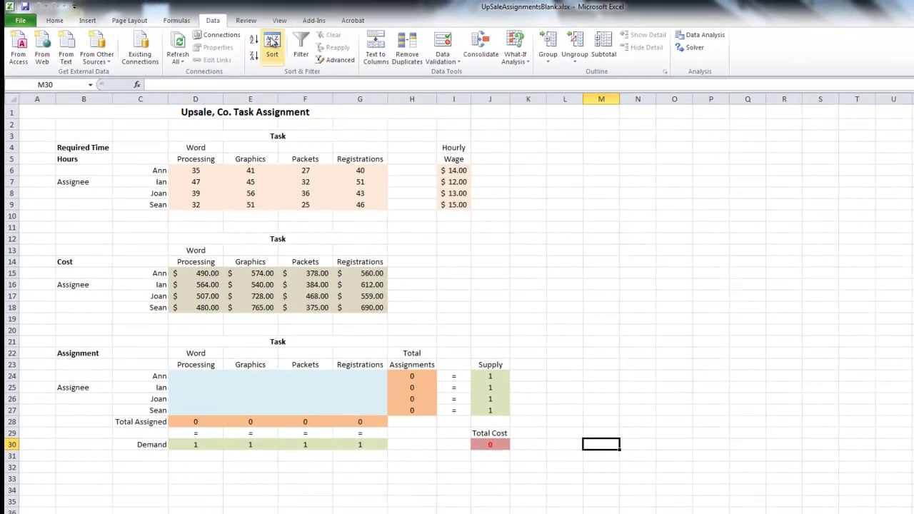
Open Solver and set it to minimize TotalCost by changing the Assignment variable cells.
{"action": "left_click", "coordinate": [695, 49]}
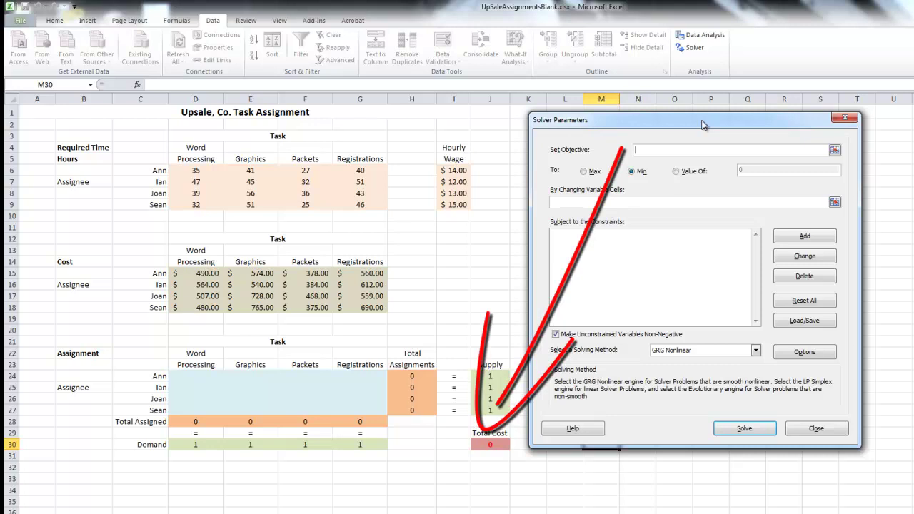
{"action": "type", "text": "TotalCost"}
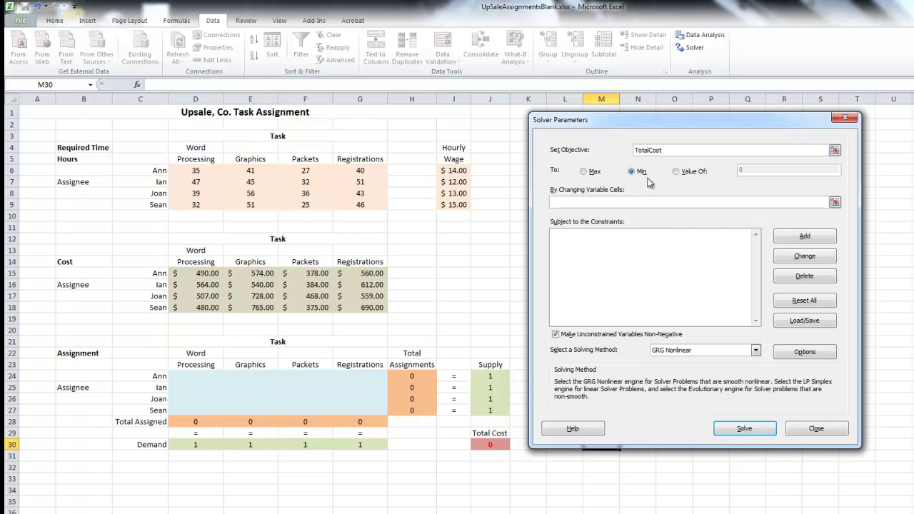
{"action": "left_click", "coordinate": [605, 202]}
{"action": "left_click", "coordinate": [669, 206]}
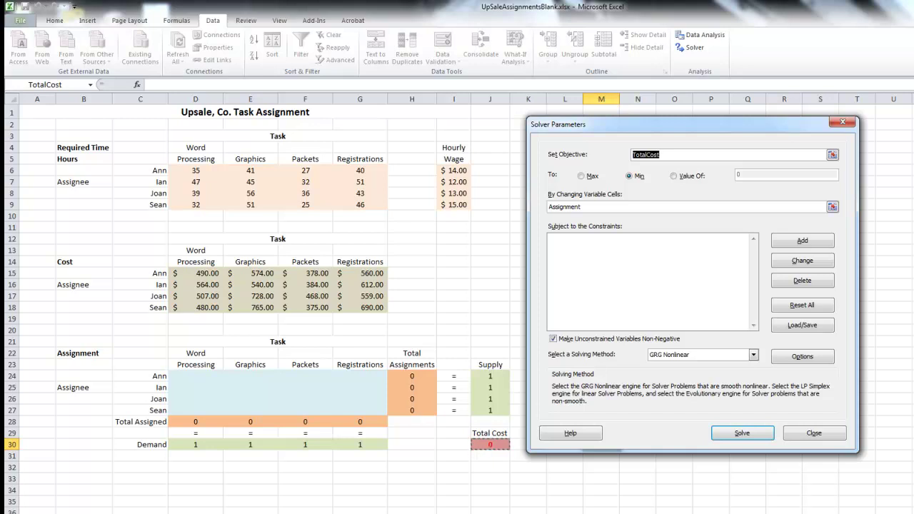
Add the Solver constraint TotalAssignments = Supply.
{"action": "left_click", "coordinate": [808, 243]}
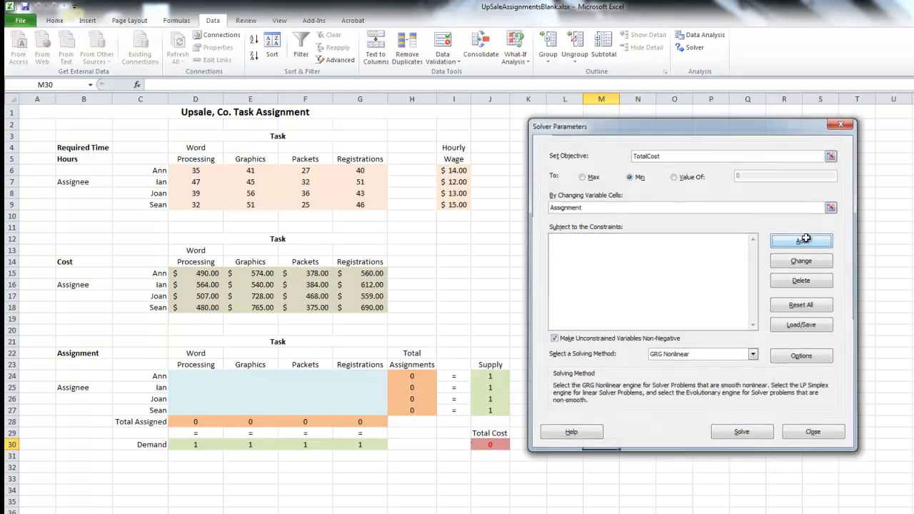
{"action": "left_click_drag", "start_coordinate": [697, 246], "coordinate": [465, 427]}
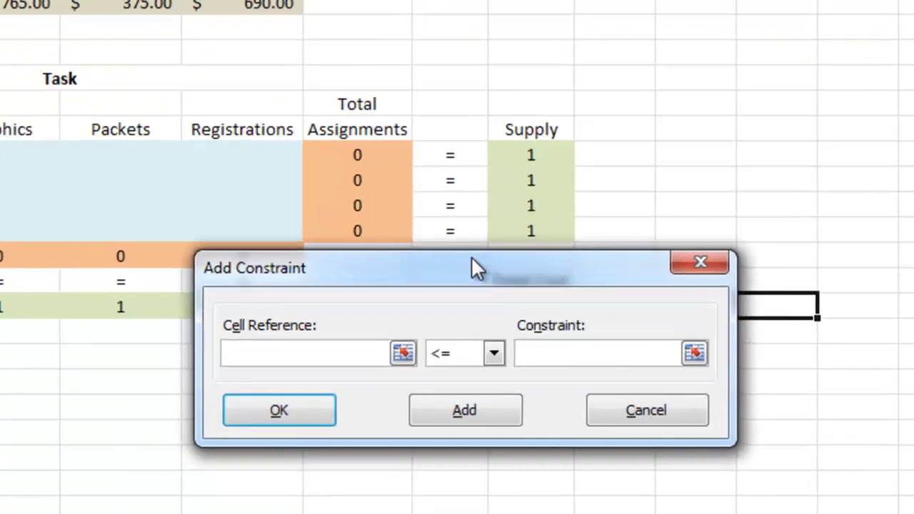
{"action": "left_click_drag", "start_coordinate": [472, 257], "coordinate": [461, 257]}
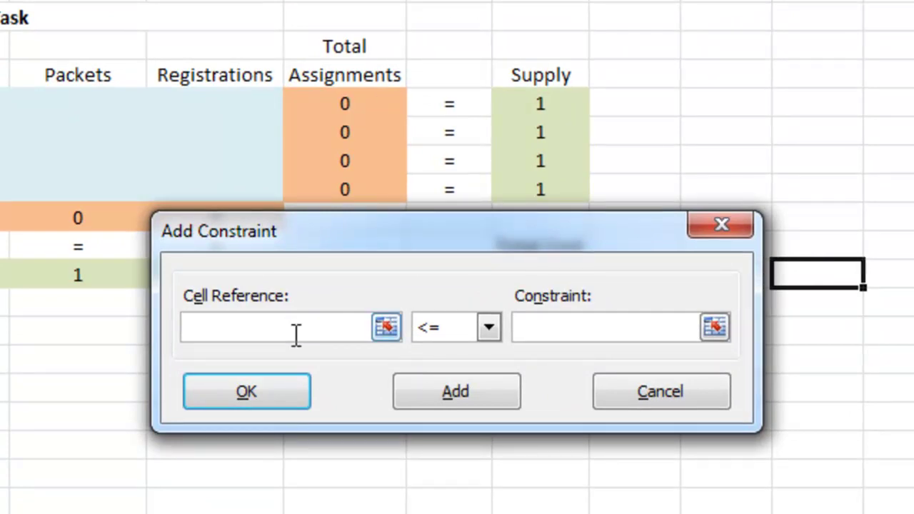
{"action": "type", "text": "TotalAssignments"}
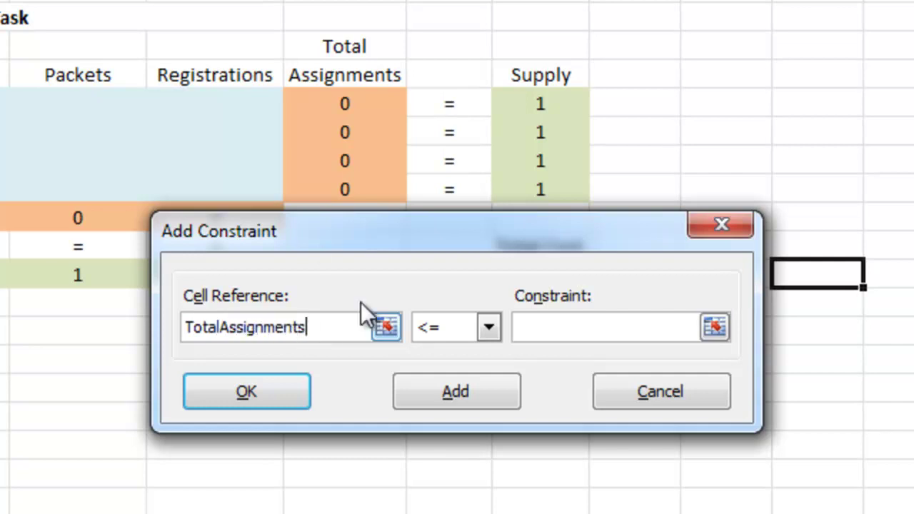
{"action": "left_click", "coordinate": [451, 330]}
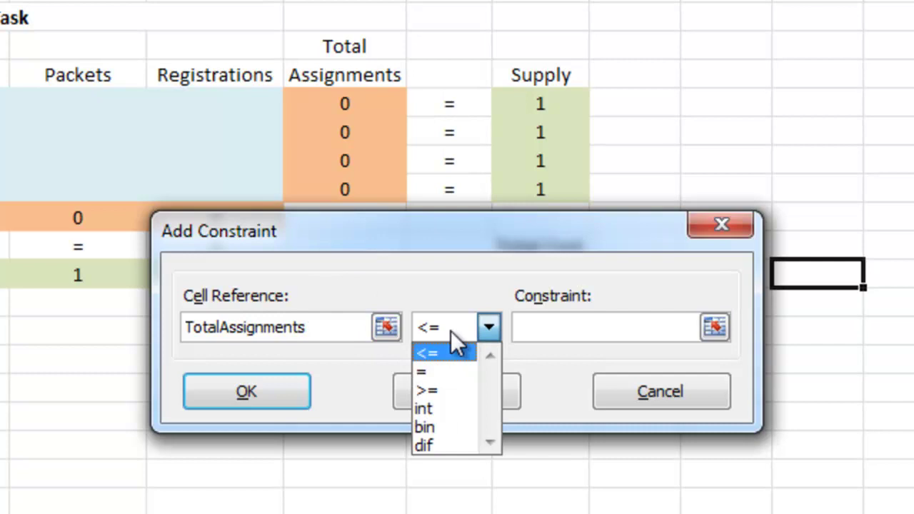
{"action": "left_click", "coordinate": [428, 371]}
{"action": "left_click", "coordinate": [553, 333]}
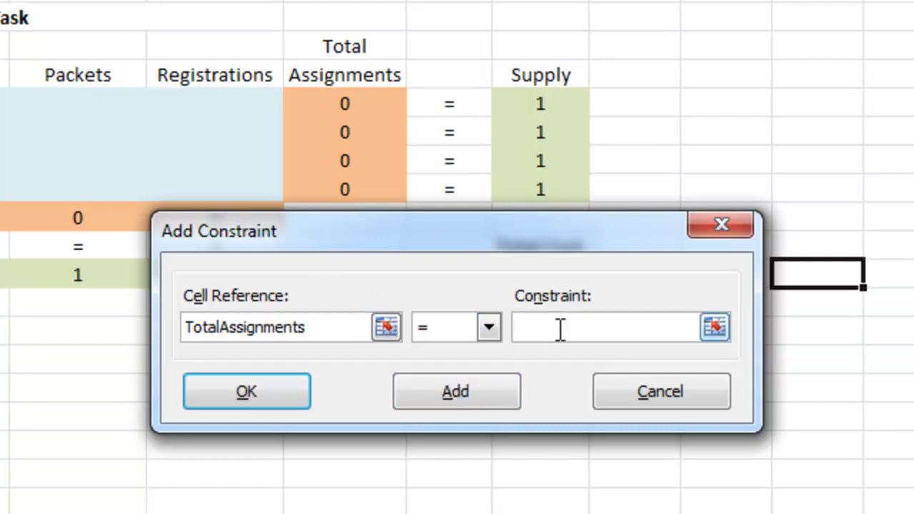
{"action": "type", "text": "Supply"}
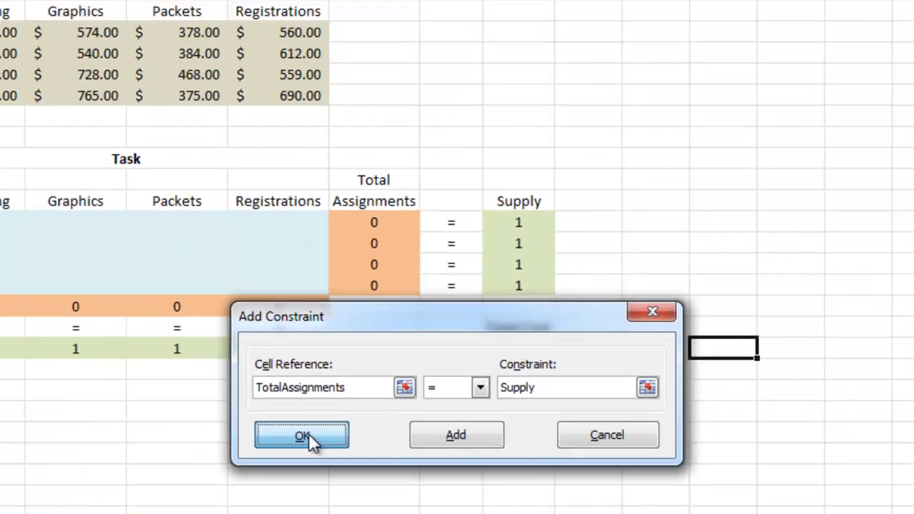
{"action": "left_click", "coordinate": [247, 392]}
{"action": "left_click_drag", "start_coordinate": [424, 305], "coordinate": [655, 125]}
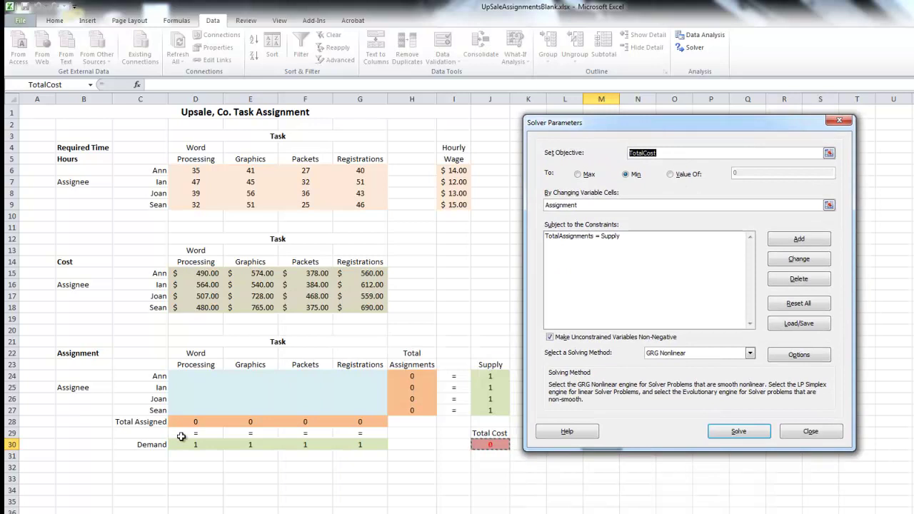
Add the Solver constraint TotalAssigned = Demand.
{"action": "left_click", "coordinate": [782, 240]}
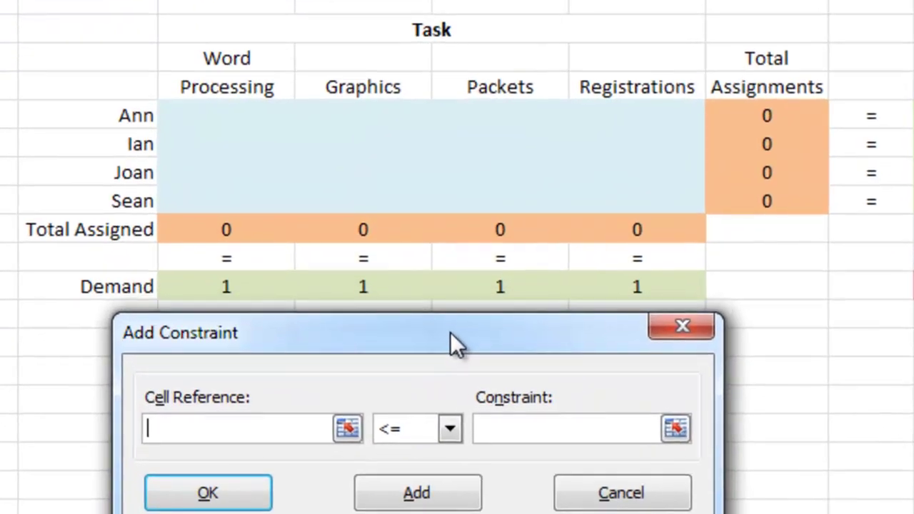
{"action": "type", "text": "T"}
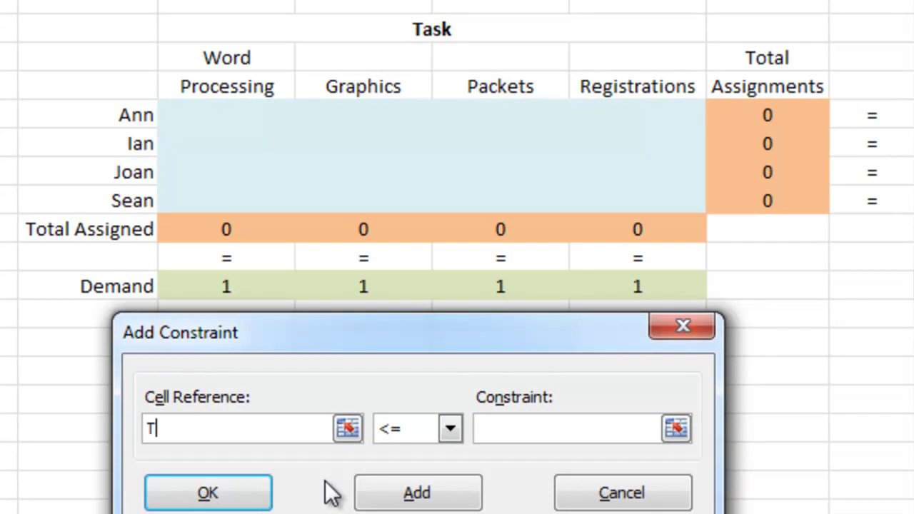
{"action": "type", "text": "otalAssign"}
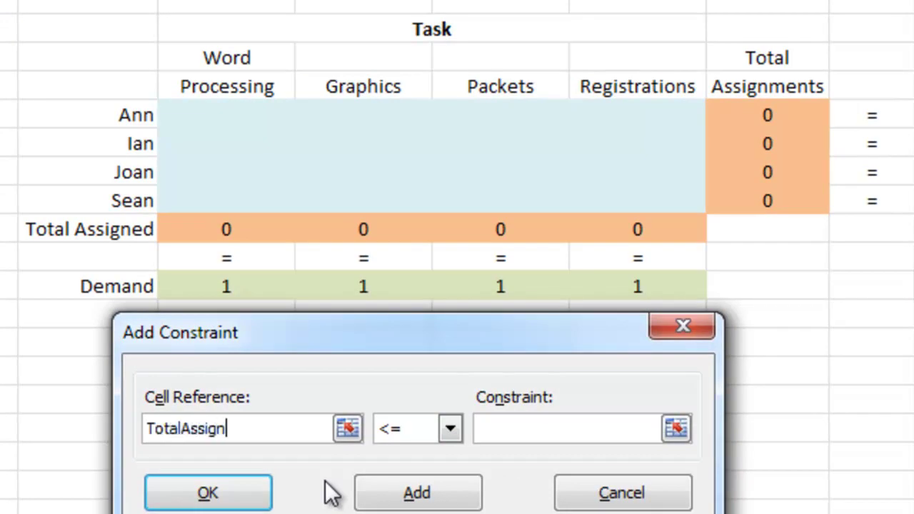
{"action": "type", "text": "ed"}
{"action": "left_click", "coordinate": [415, 429]}
{"action": "left_click", "coordinate": [412, 471]}
{"action": "type", "text": "Demand"}
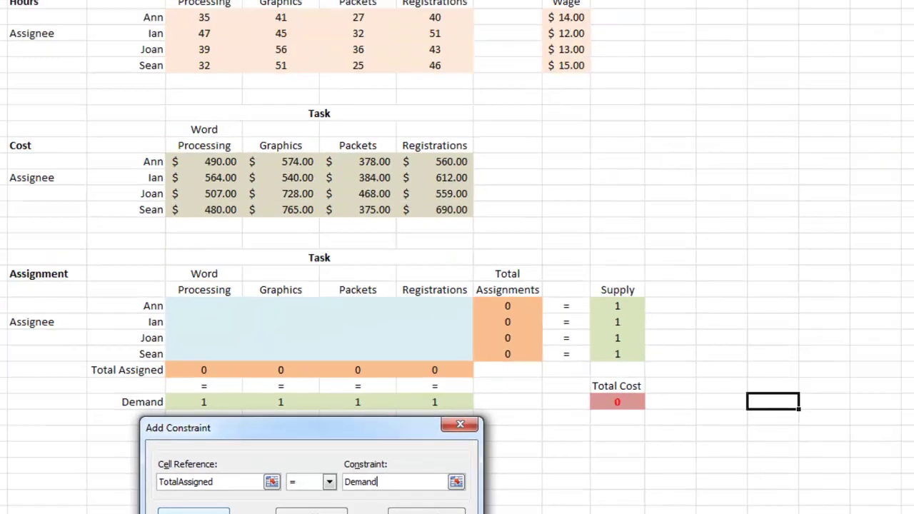
{"action": "key", "text": "Return"}
Set the solving method to Simplex LP, solve the model, and keep the Solver solution.
{"action": "left_click_drag", "start_coordinate": [176, 331], "coordinate": [590, 129]}
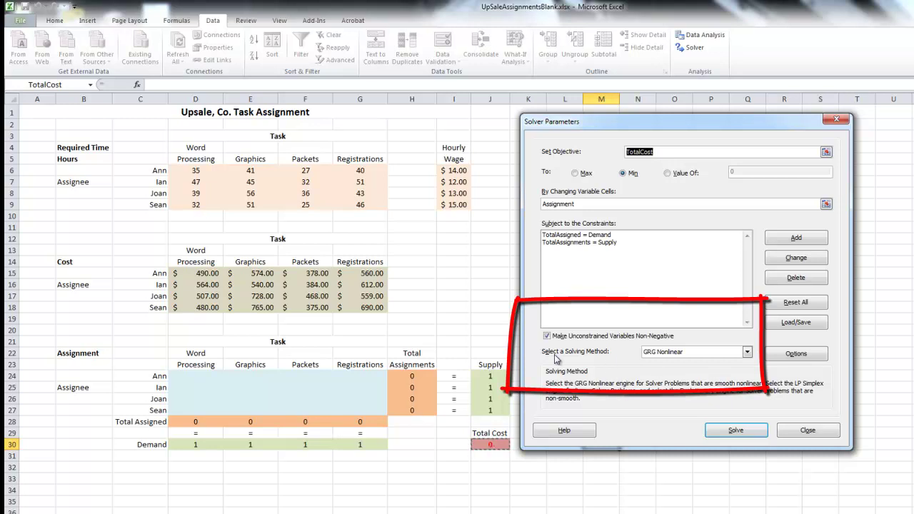
{"action": "left_click", "coordinate": [715, 360]}
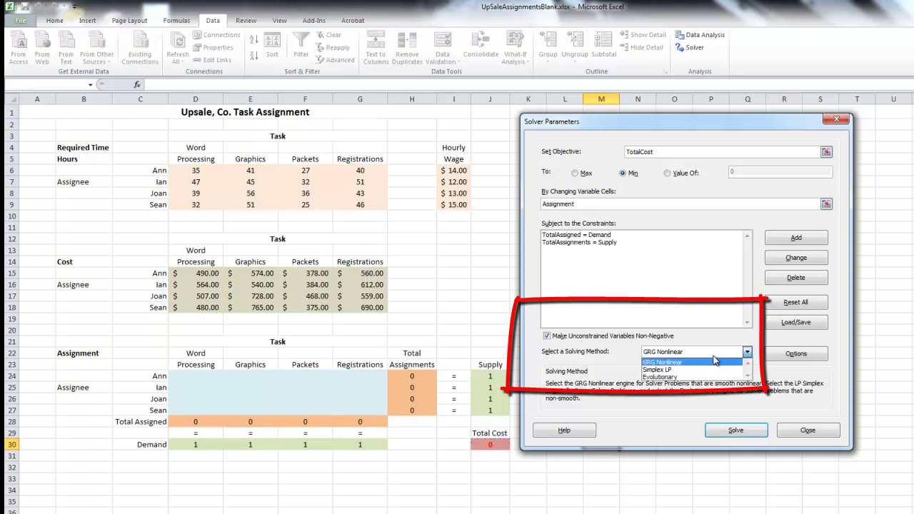
{"action": "left_click", "coordinate": [703, 372]}
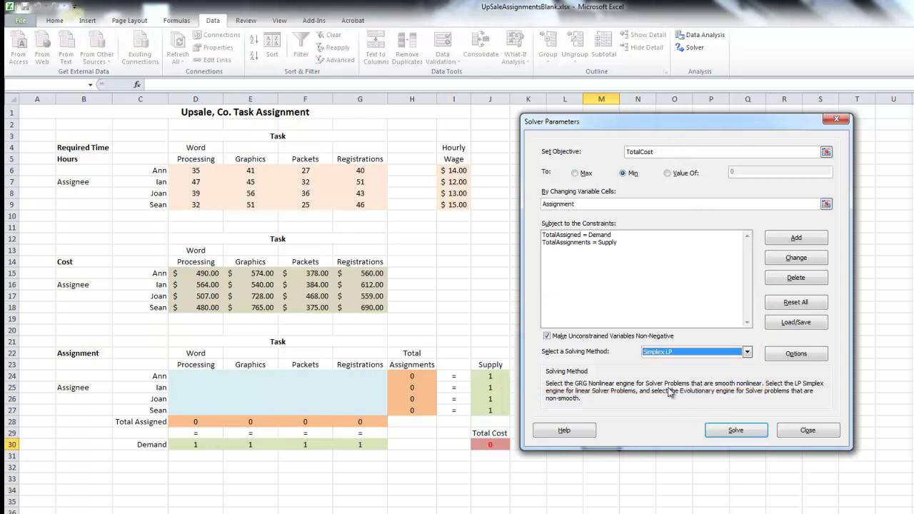
{"action": "left_click", "coordinate": [738, 432]}
{"action": "left_click_drag", "start_coordinate": [550, 237], "coordinate": [657, 156]}
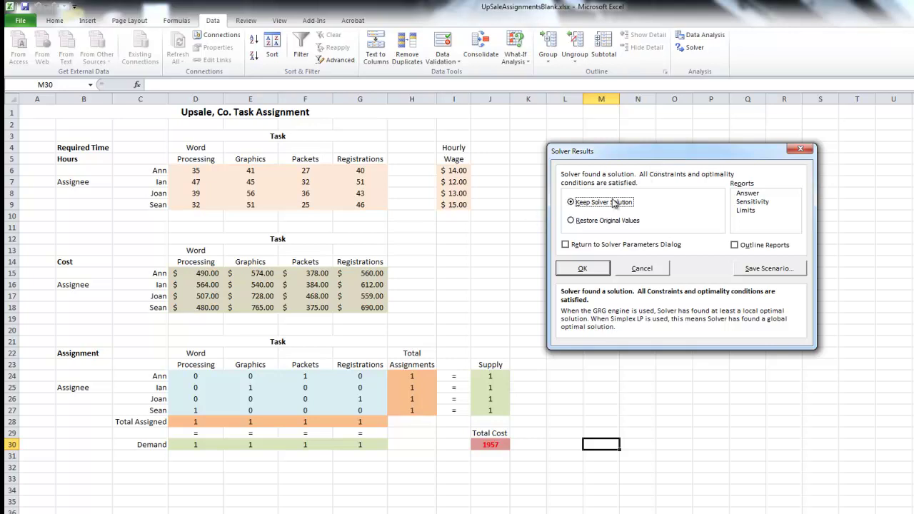
{"action": "left_click", "coordinate": [582, 269]}
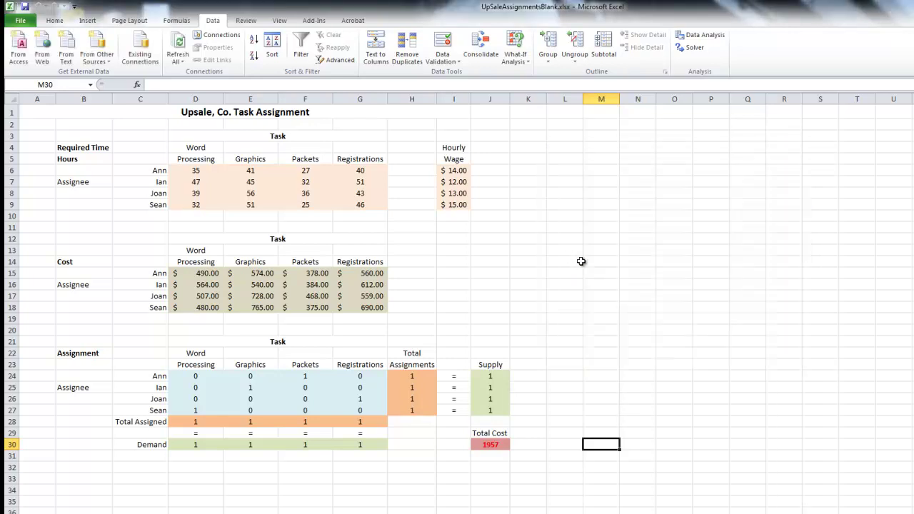
Change the font color of the Total Cost value in J30 to black.
{"action": "left_click", "coordinate": [493, 446]}
{"action": "left_click", "coordinate": [58, 21]}
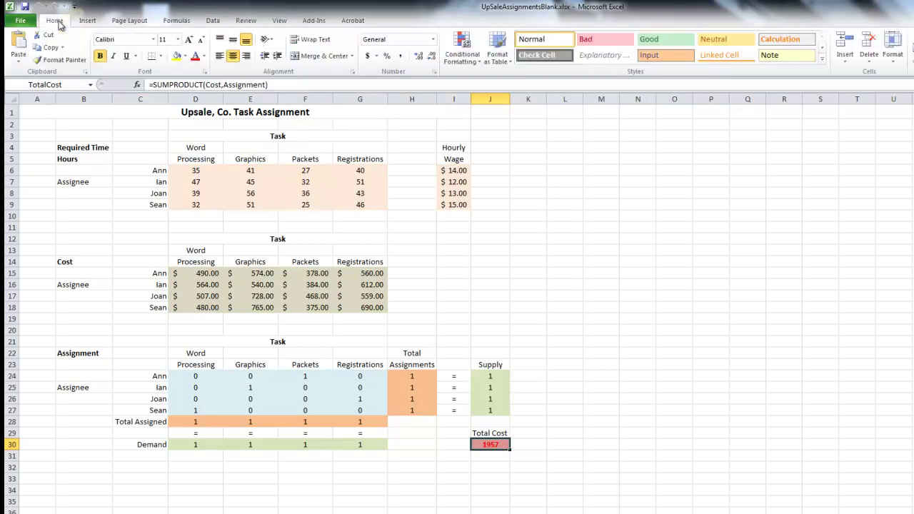
{"action": "left_click", "coordinate": [204, 56]}
{"action": "left_click", "coordinate": [336, 177]}
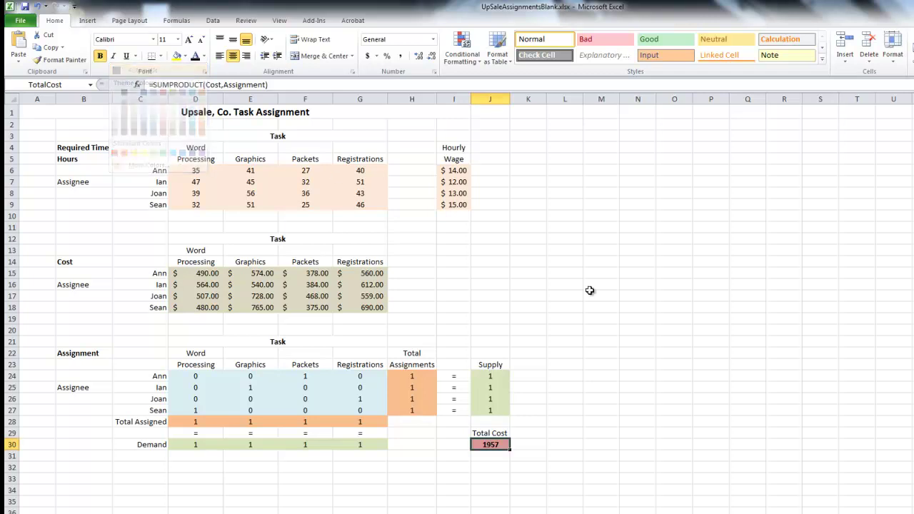
{"action": "left_click", "coordinate": [601, 296]}
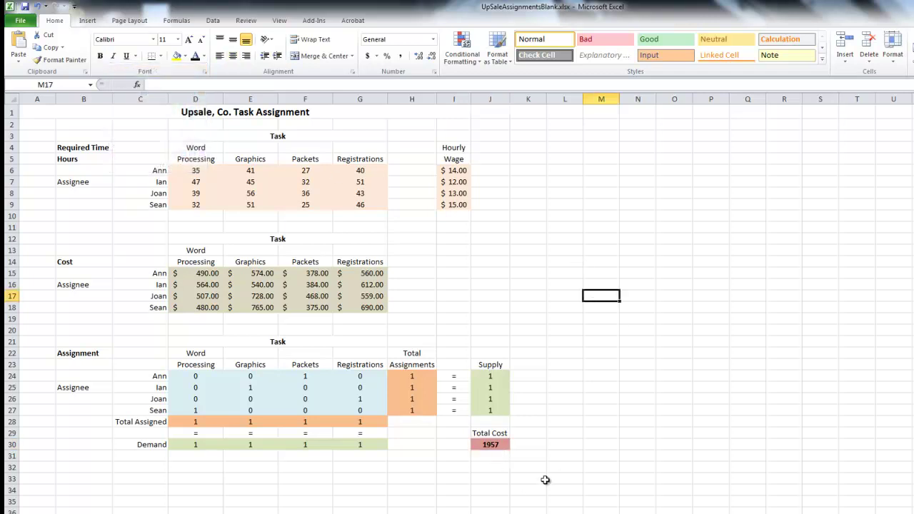
Format the Total Cost cell J30 as currency in dollars with two decimal places.
{"action": "left_click", "coordinate": [568, 453]}
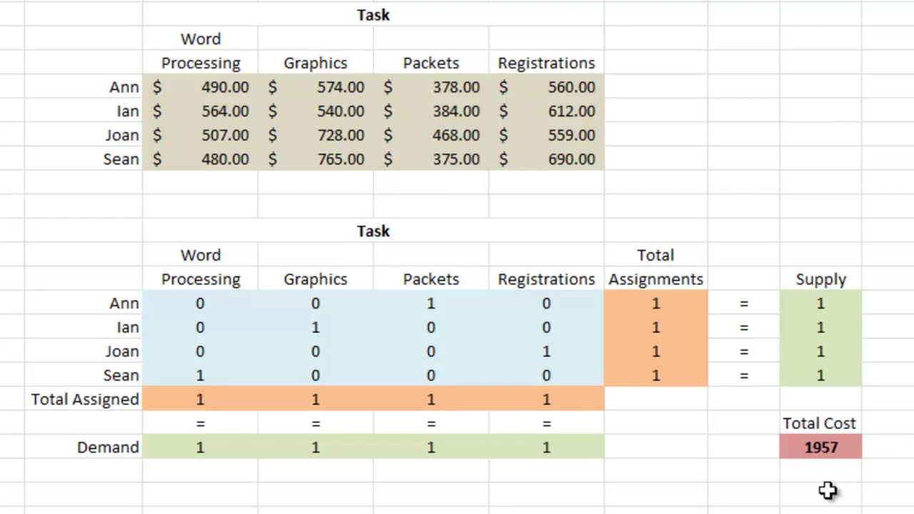
{"action": "left_click", "coordinate": [819, 447]}
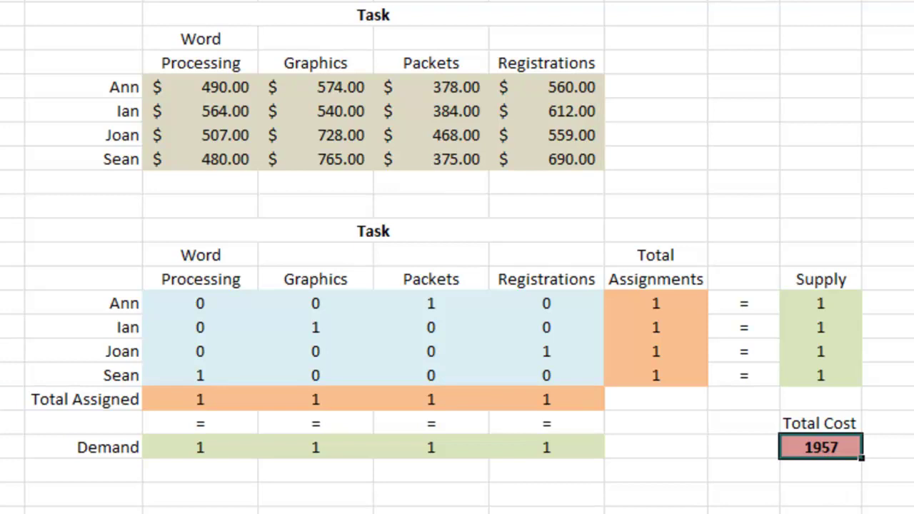
{"action": "key", "text": "ctrl+shift+4"}
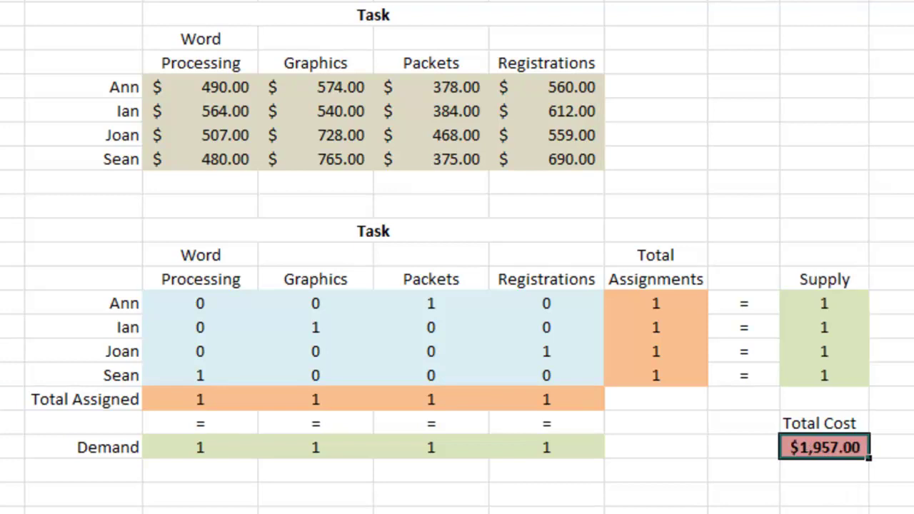